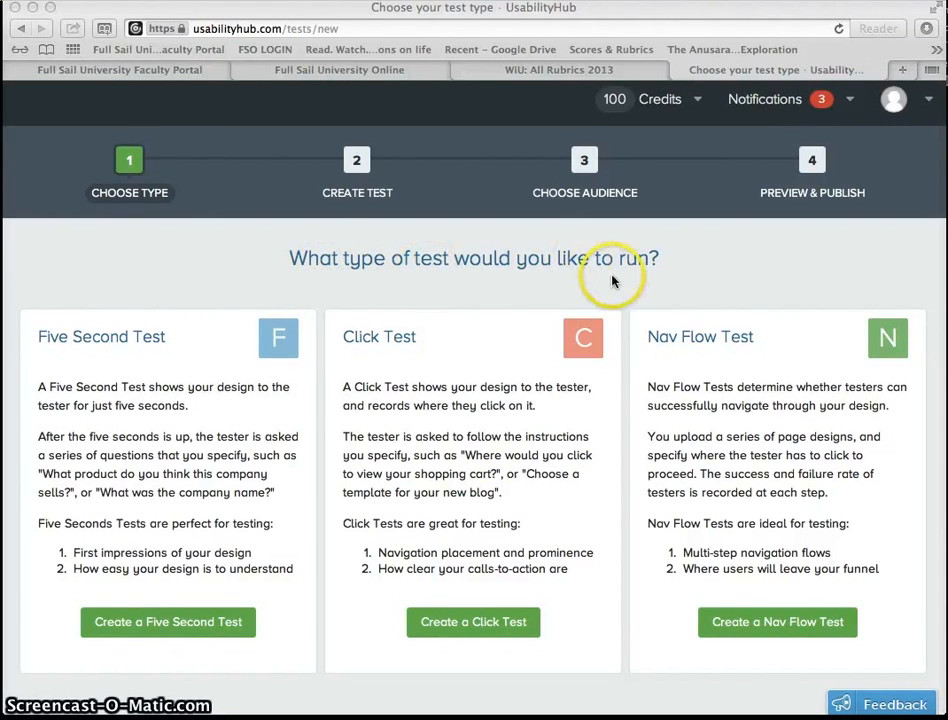
Step: Create a new Nav Flow Test and set its navigation steps to be added by image upload
{"action": "left_click", "coordinate": [662, 338]}
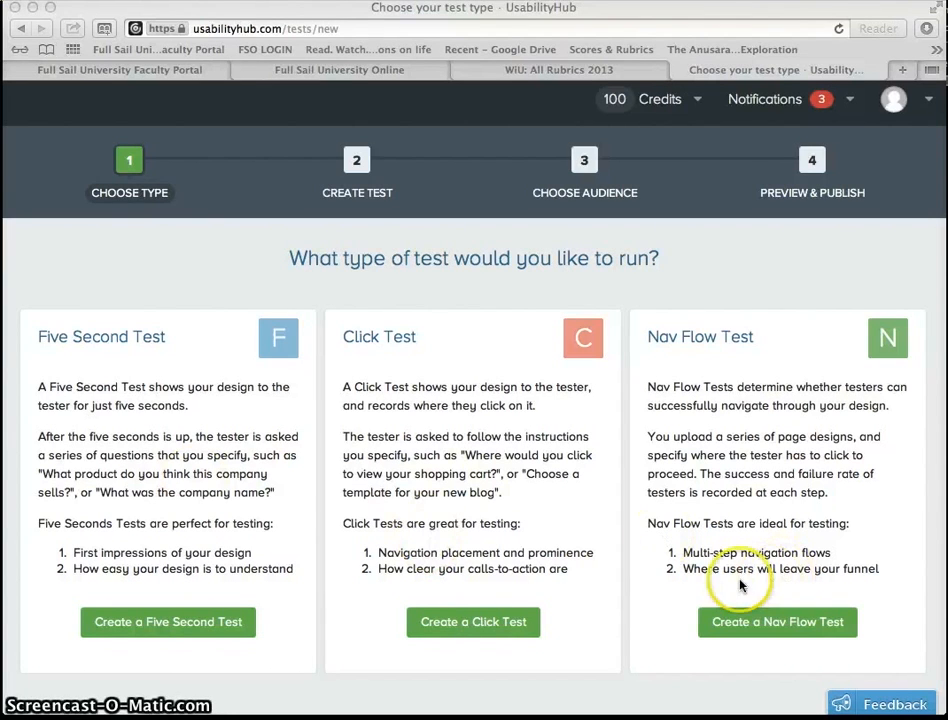
{"action": "left_click", "coordinate": [757, 625]}
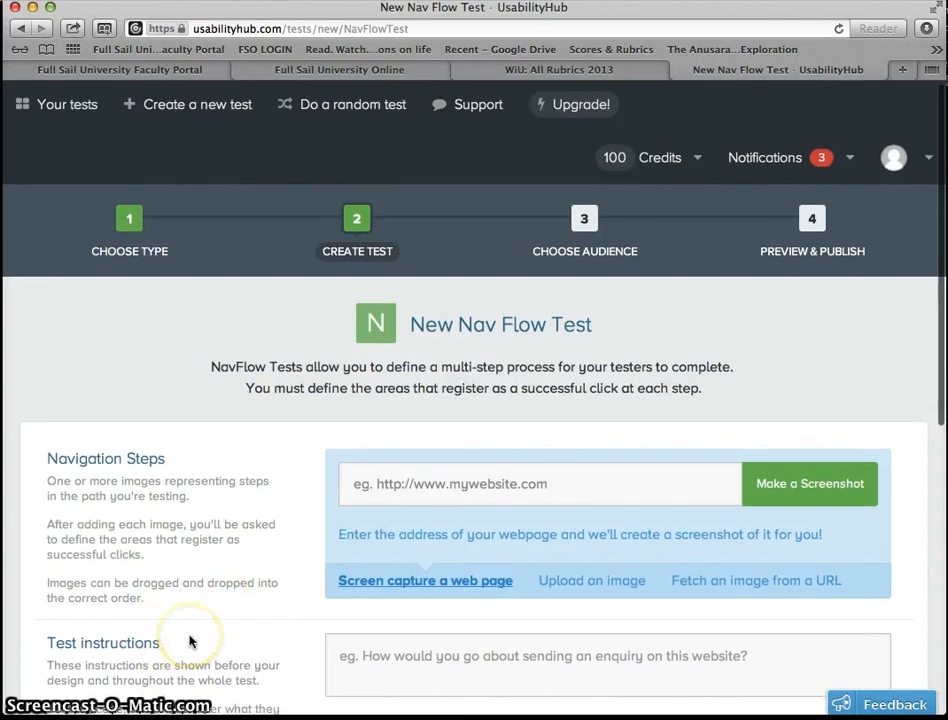
{"action": "scroll", "coordinate": [185, 640], "scroll_direction": "down", "scroll_amount": 2}
{"action": "scroll", "coordinate": [176, 637], "scroll_direction": "down", "scroll_amount": 3}
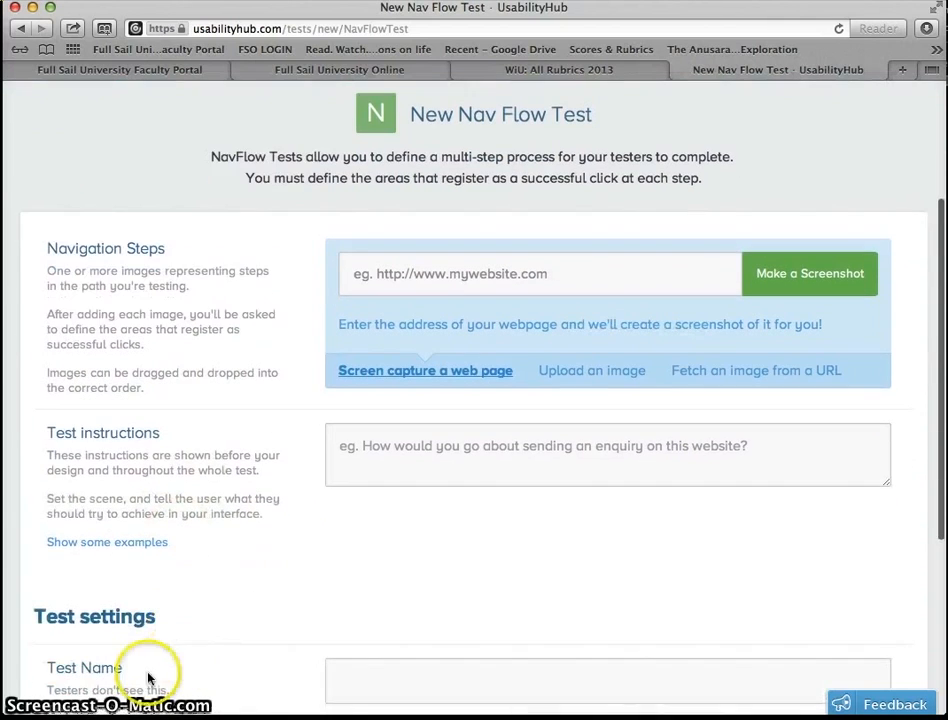
{"action": "left_click", "coordinate": [588, 368]}
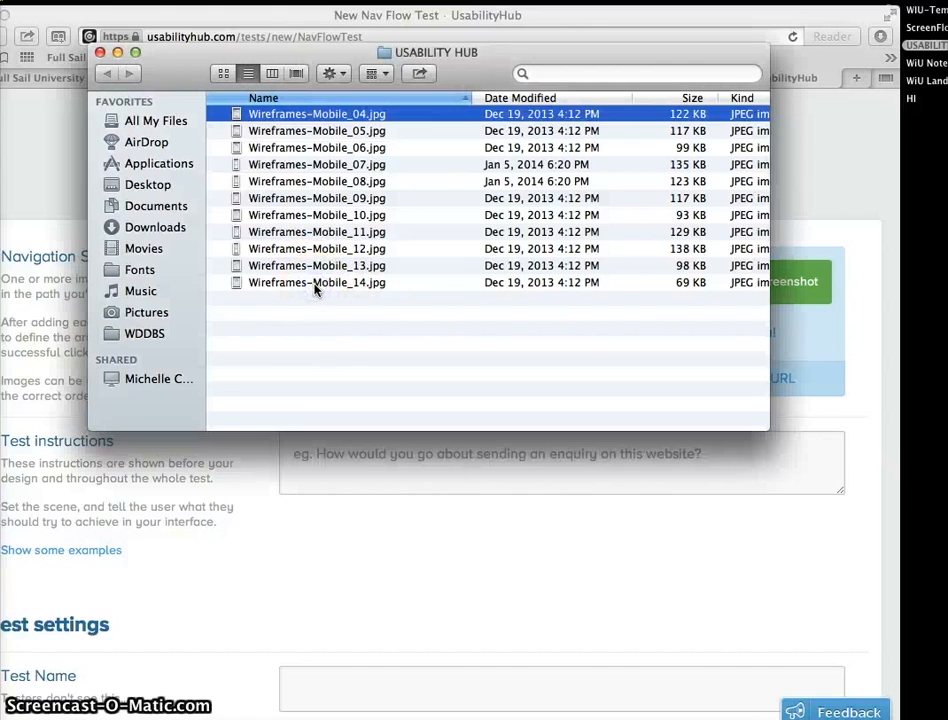
Step: Preview the wireframes Wireframes-Mobile_04.jpg to Wireframes-Mobile_14.jpg in the USABILITY HUB folder, examining the sign-up screens in sequence
{"action": "left_click", "coordinate": [315, 283], "text": "shift"}
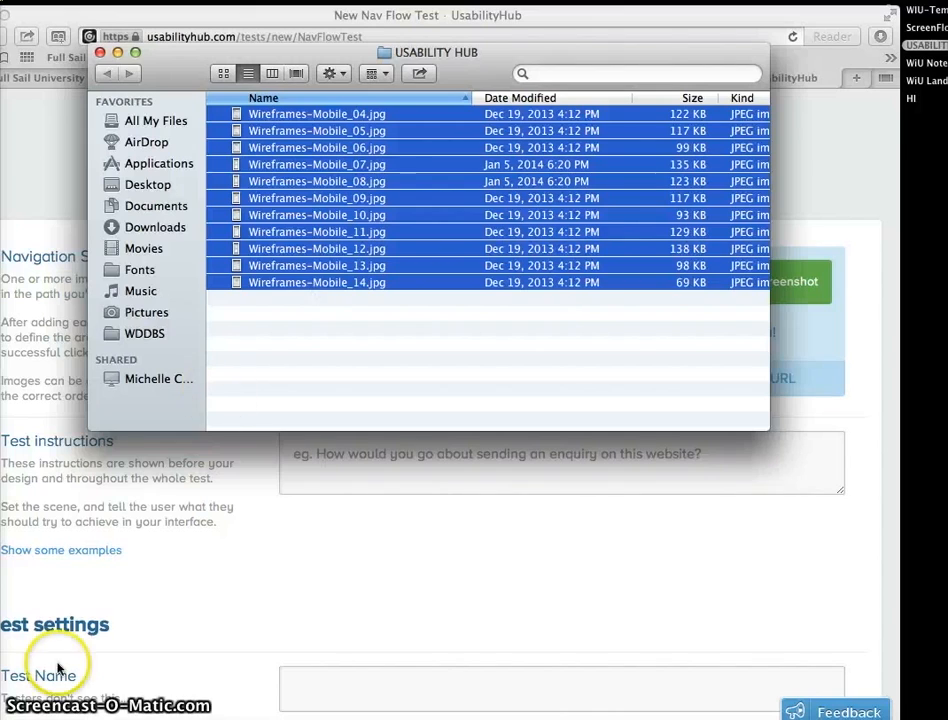
{"action": "key", "text": "space"}
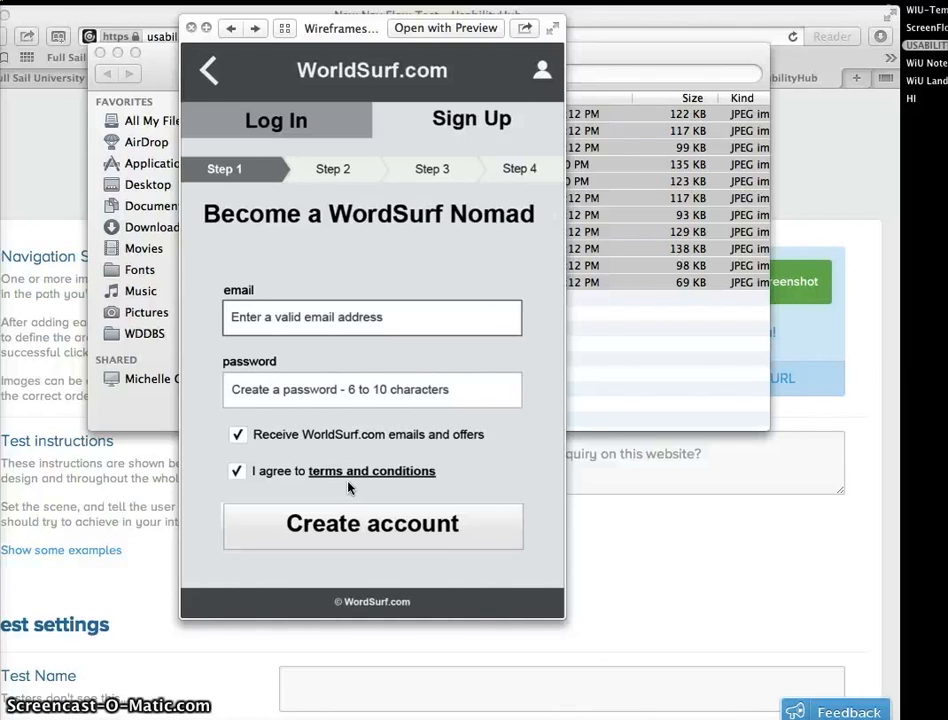
{"action": "left_click", "coordinate": [348, 486]}
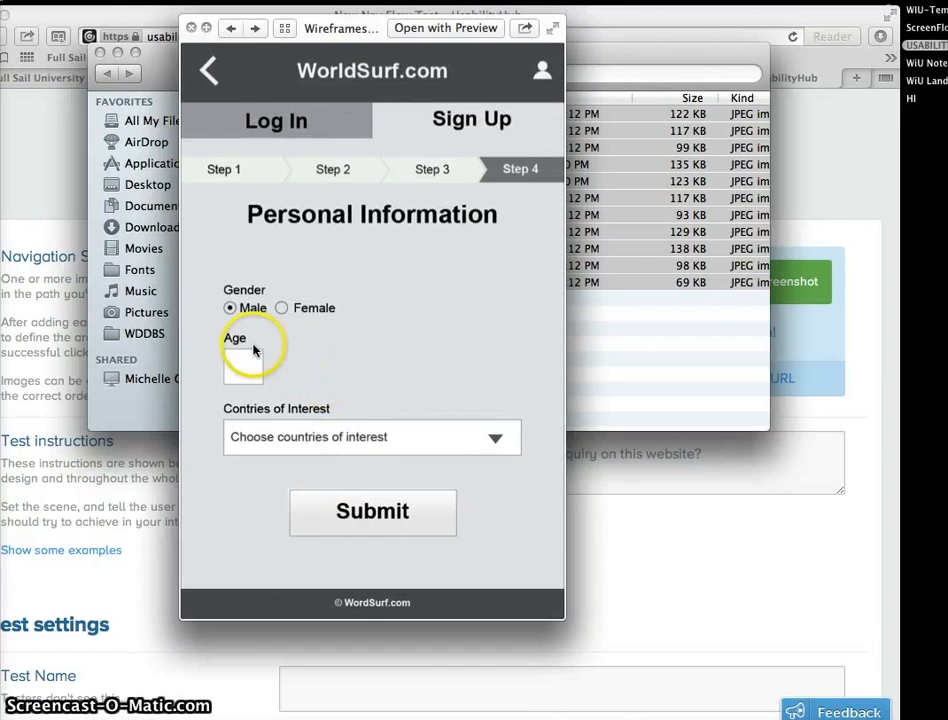
{"action": "key", "text": "Up"}
{"action": "key", "text": "Up"}
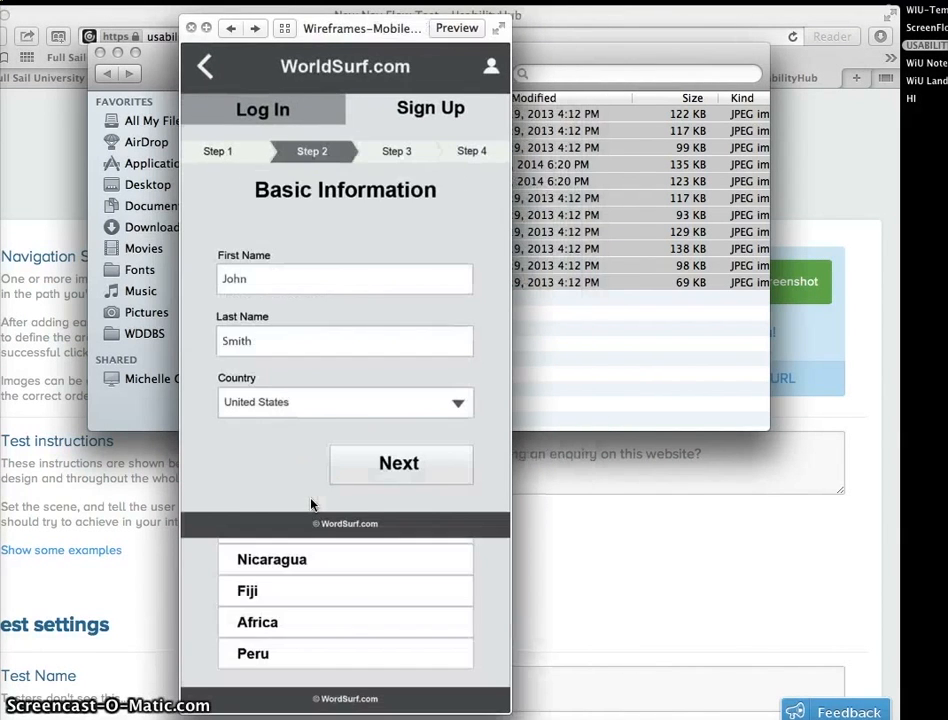
{"action": "key", "text": "Down"}
{"action": "key", "text": "Down"}
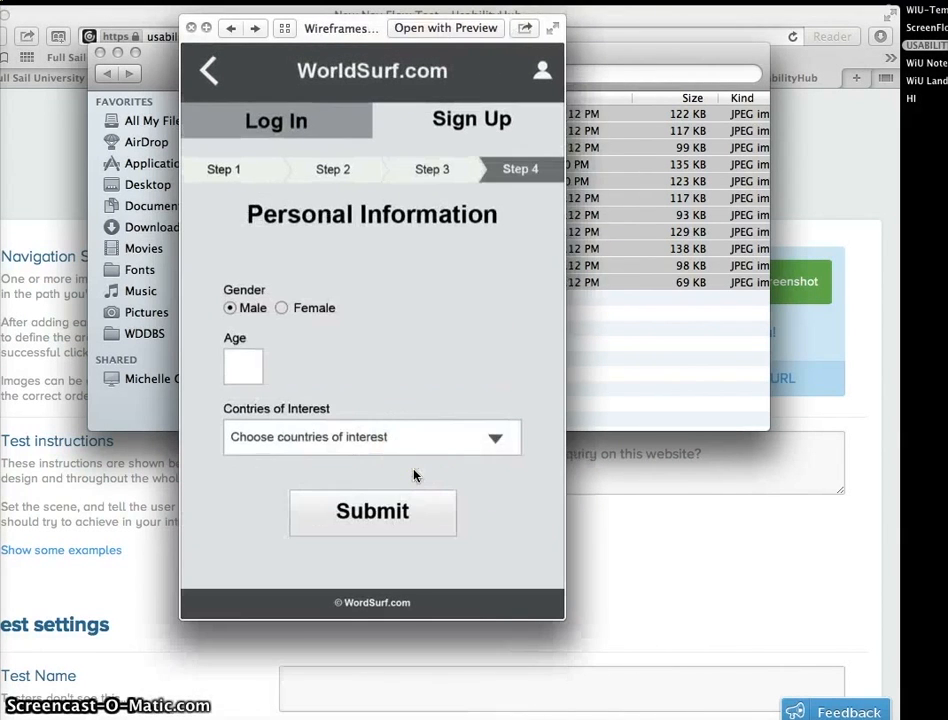
{"action": "key", "text": "Up"}
{"action": "key", "text": "Up"}
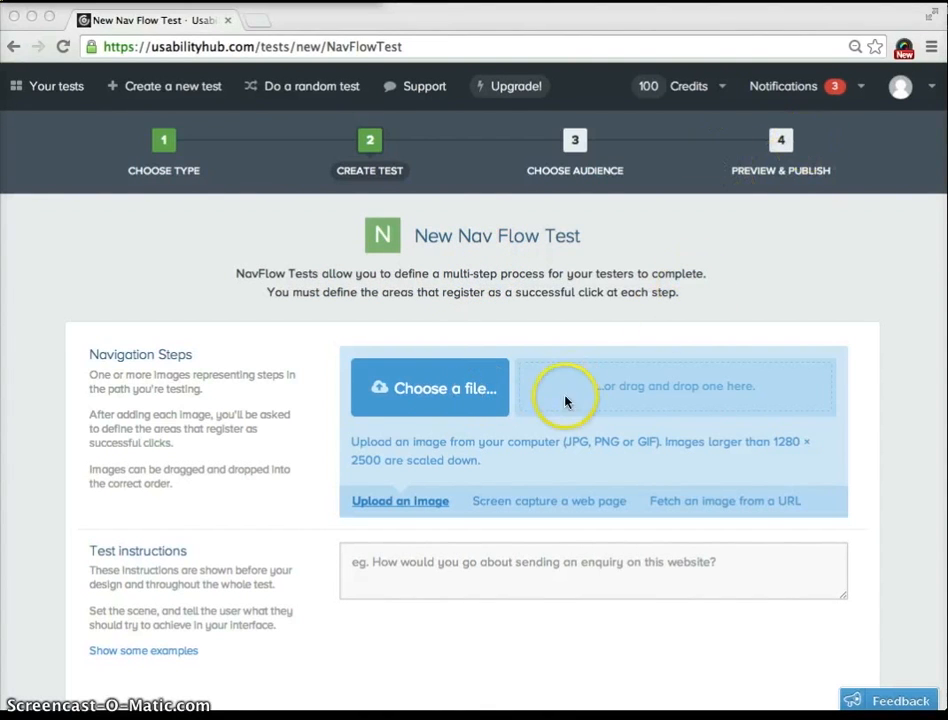
Step: Upload Wireframes-Mobile_04.jpg from the USABILITY HUB folder as the first navigation step
{"action": "left_click", "coordinate": [485, 393]}
{"action": "left_click", "coordinate": [444, 389]}
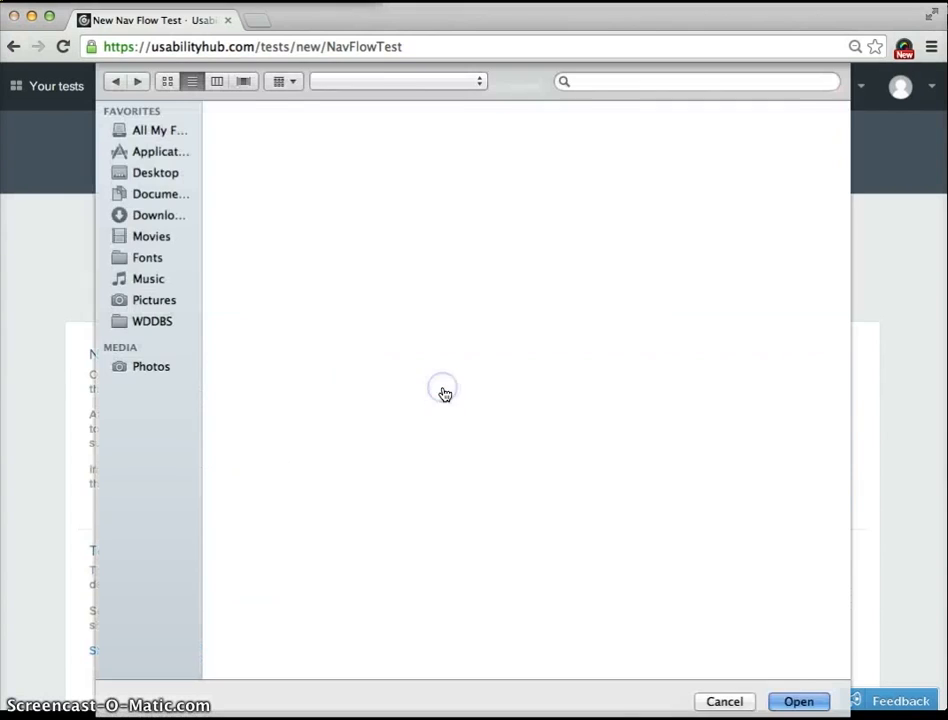
{"action": "left_click", "coordinate": [325, 124]}
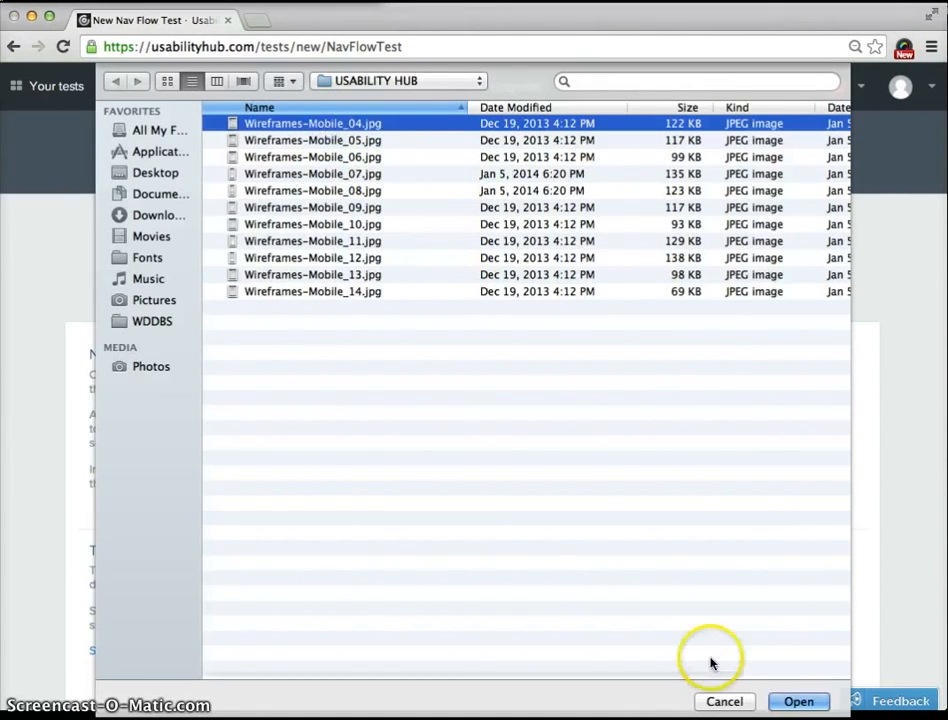
{"action": "left_click", "coordinate": [797, 702]}
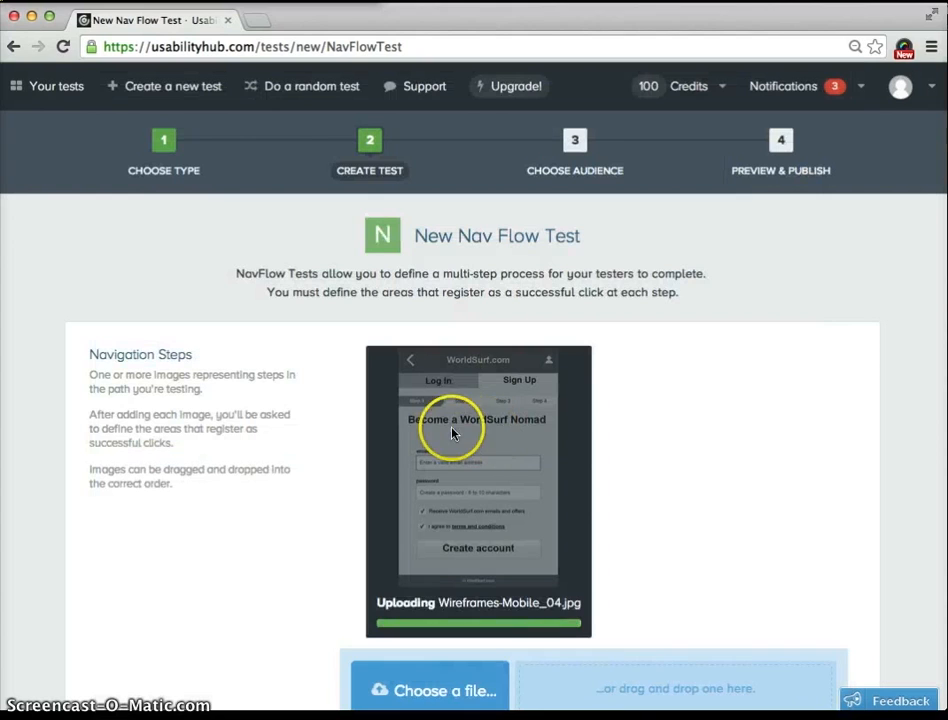
Step: Draw hit zones over the email field, the password field and the Create account button on the first wireframe
{"action": "left_click", "coordinate": [432, 463]}
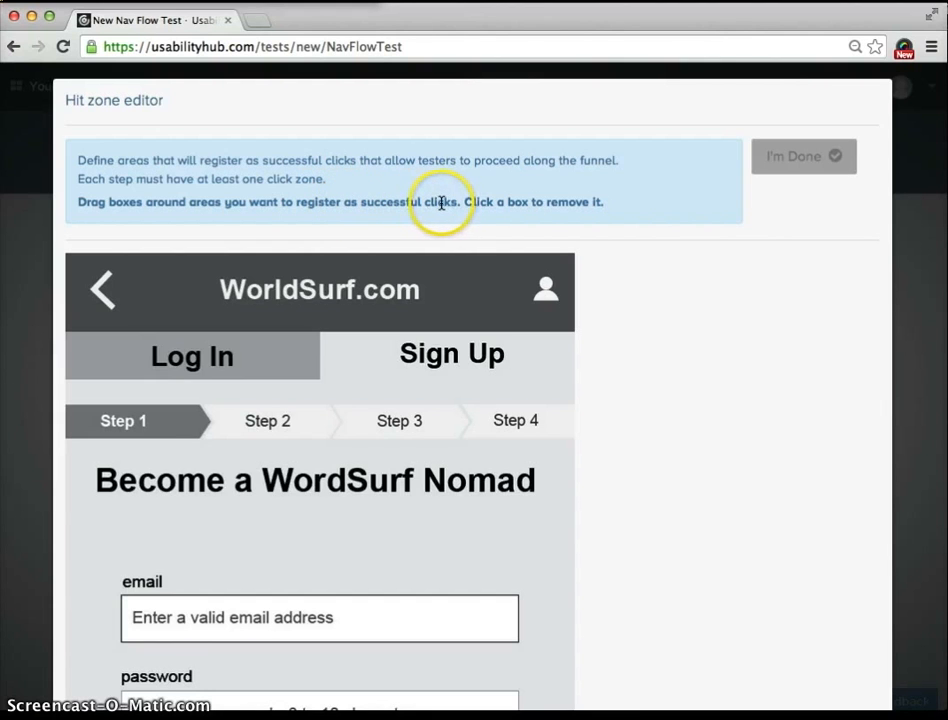
{"action": "scroll", "coordinate": [336, 377], "scroll_direction": "down", "scroll_amount": 4}
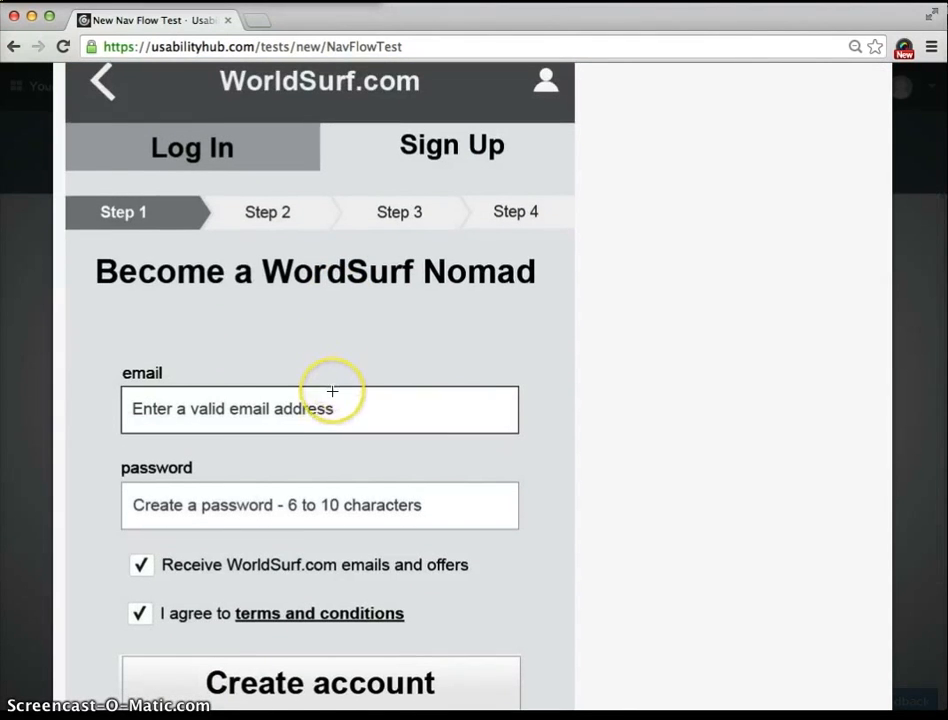
{"action": "scroll", "coordinate": [332, 391], "scroll_direction": "down", "scroll_amount": 1}
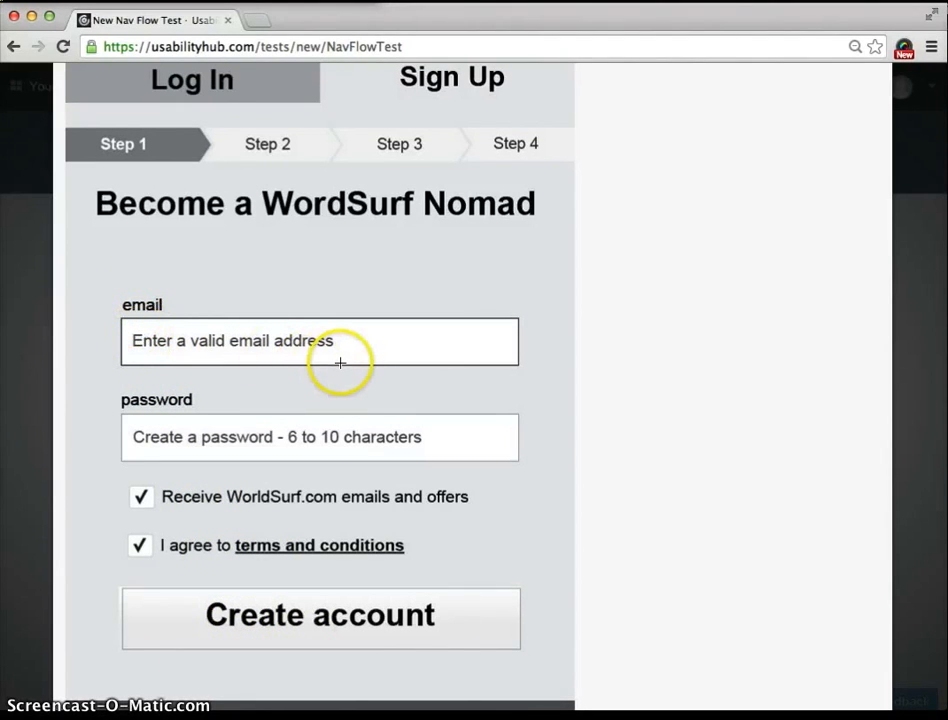
{"action": "left_click", "coordinate": [120, 318]}
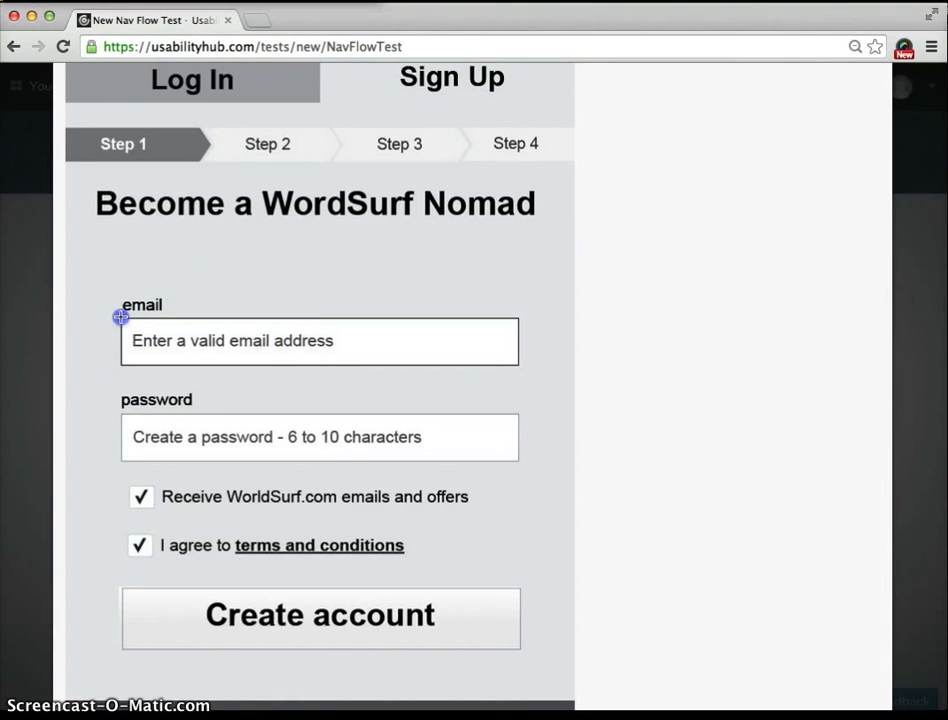
{"action": "left_click_drag", "start_coordinate": [120, 318], "coordinate": [518, 365]}
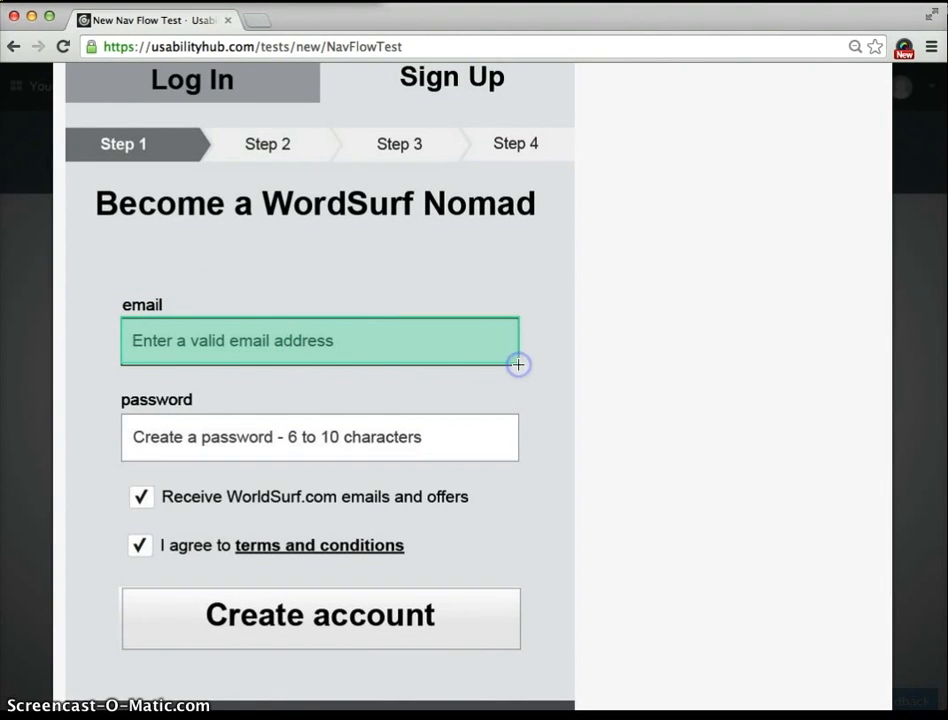
{"action": "left_click_drag", "start_coordinate": [121, 413], "coordinate": [517, 463]}
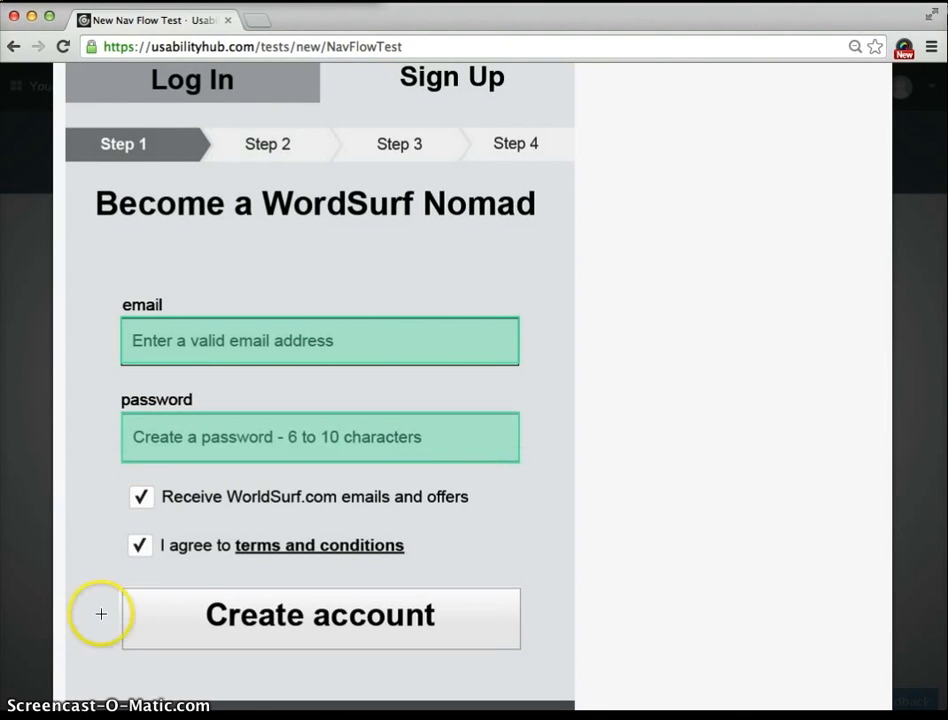
{"action": "left_click_drag", "start_coordinate": [116, 587], "coordinate": [520, 650]}
{"action": "left_click", "coordinate": [605, 530]}
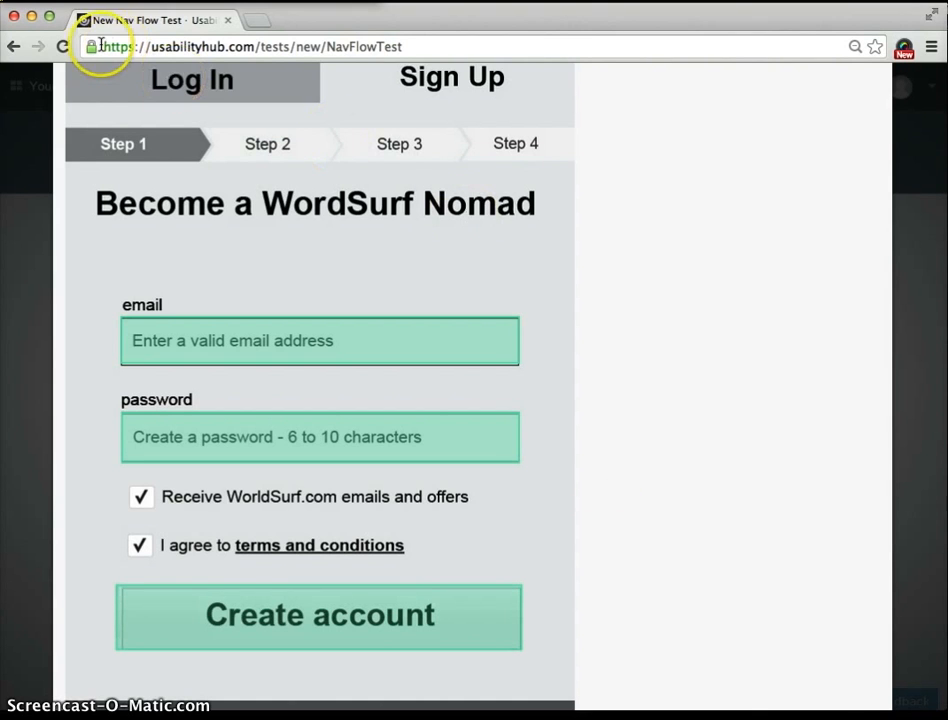
{"action": "scroll", "coordinate": [69, 95], "scroll_direction": "up", "scroll_amount": 2}
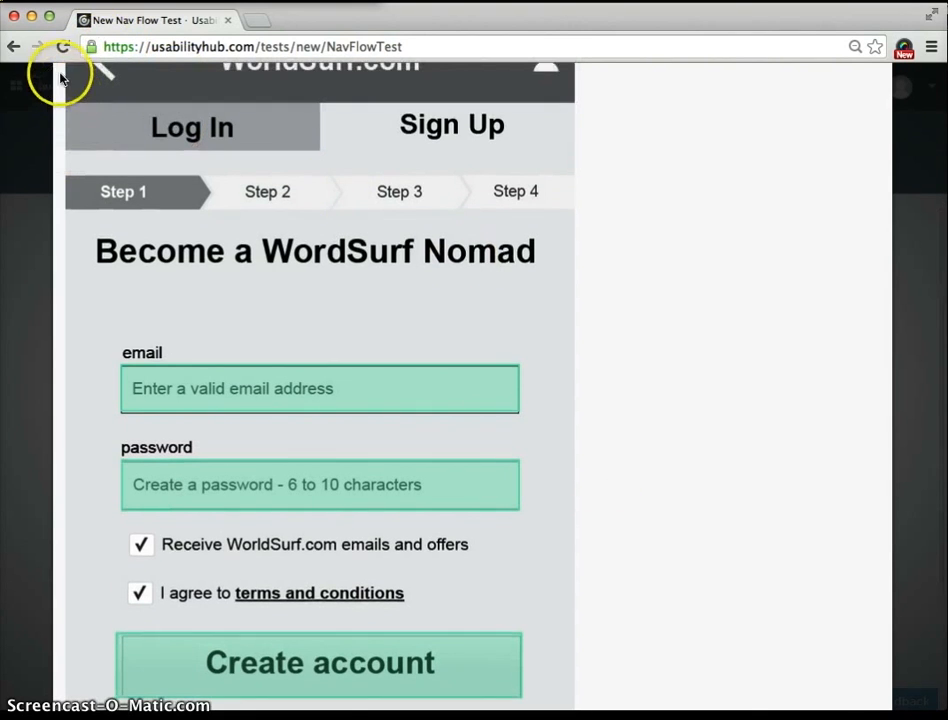
{"action": "left_click_drag", "start_coordinate": [66, 73], "coordinate": [590, 710]}
{"action": "scroll", "coordinate": [535, 609], "scroll_direction": "down", "scroll_amount": 3}
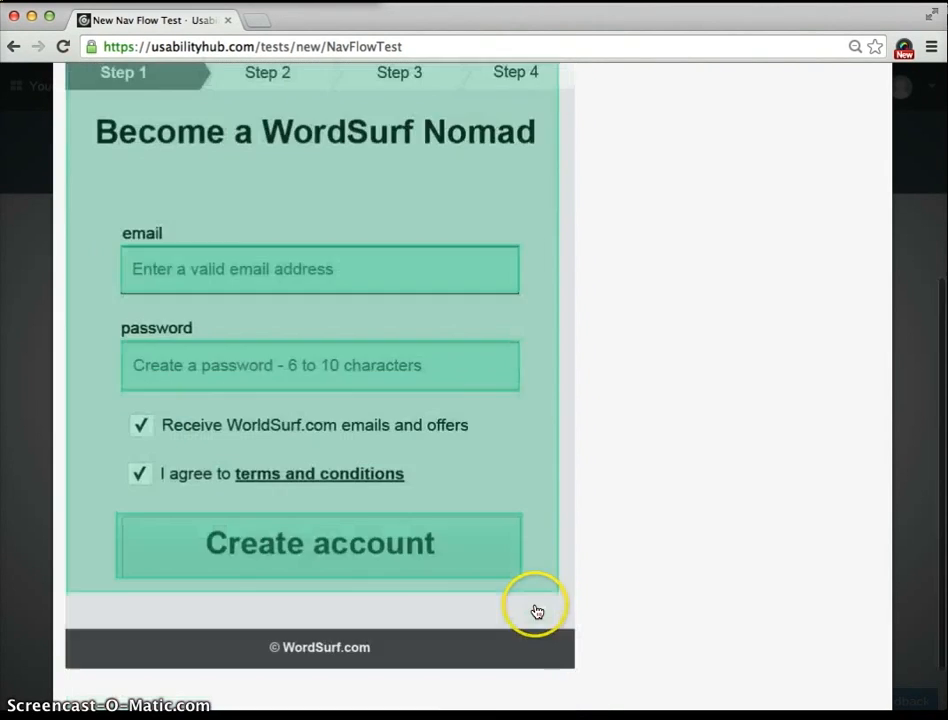
{"action": "scroll", "coordinate": [533, 507], "scroll_direction": "up", "scroll_amount": 7}
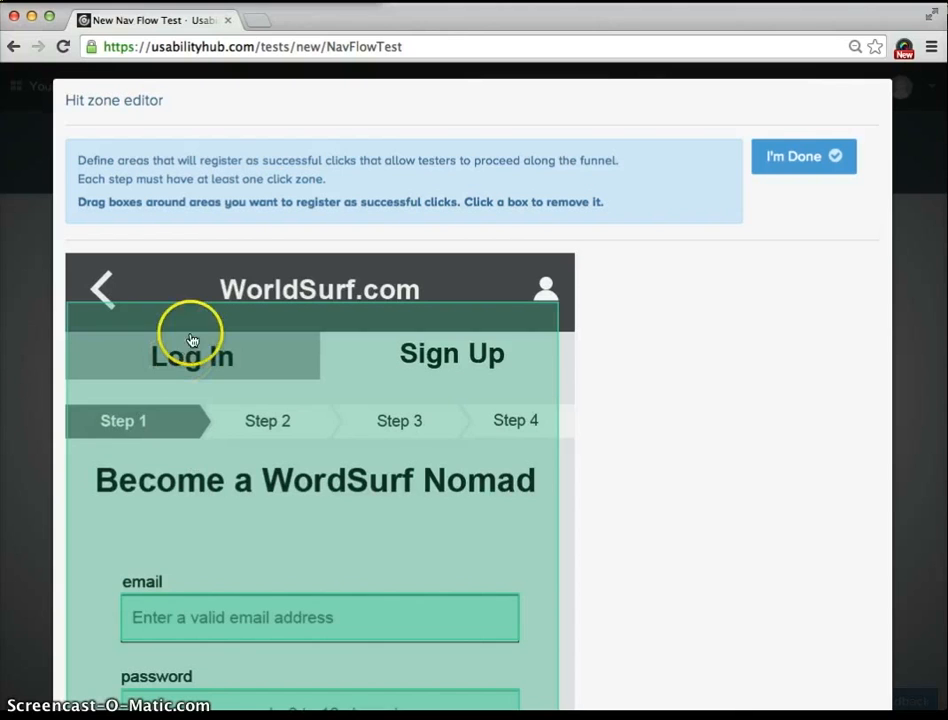
{"action": "left_click", "coordinate": [465, 329]}
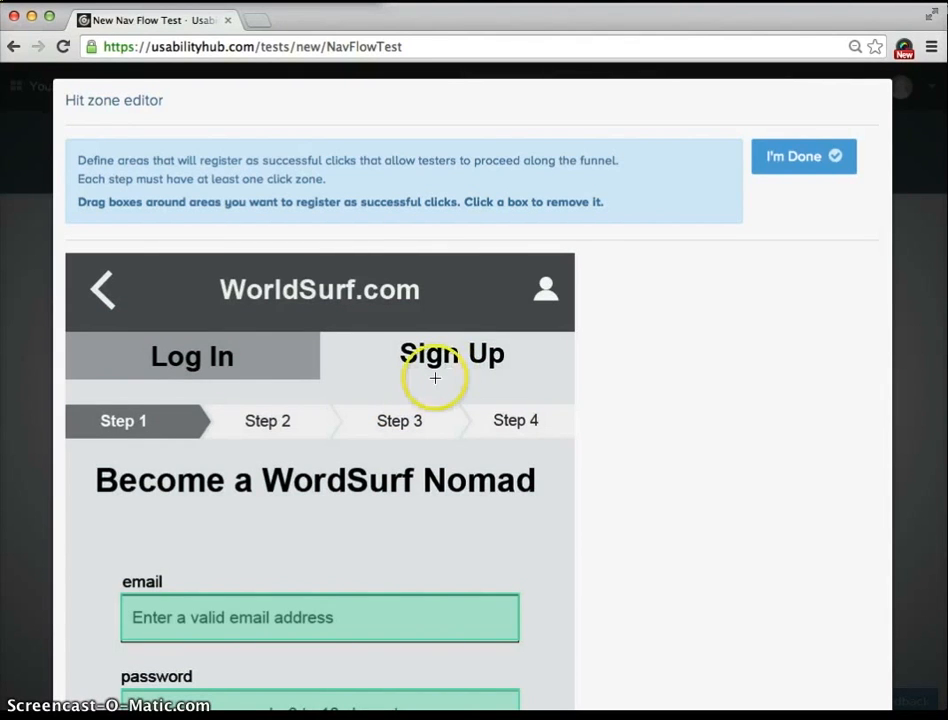
Step: Check the email, password and Create account hit zones on the first wireframe and finish editing them
{"action": "scroll", "coordinate": [435, 378], "scroll_direction": "down", "scroll_amount": 8}
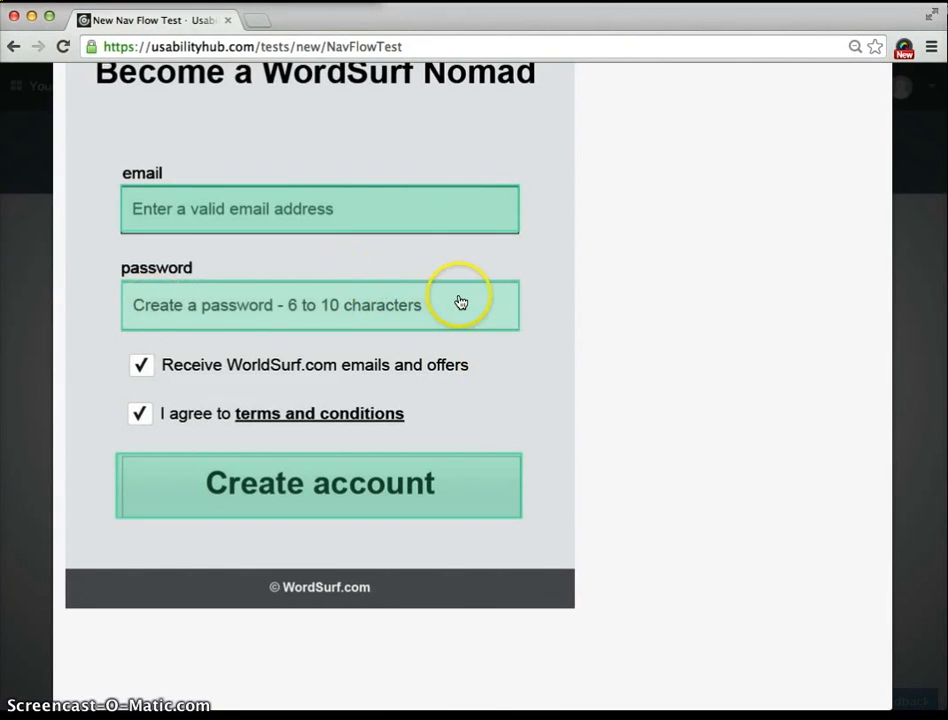
{"action": "scroll", "coordinate": [460, 302], "scroll_direction": "up", "scroll_amount": 8}
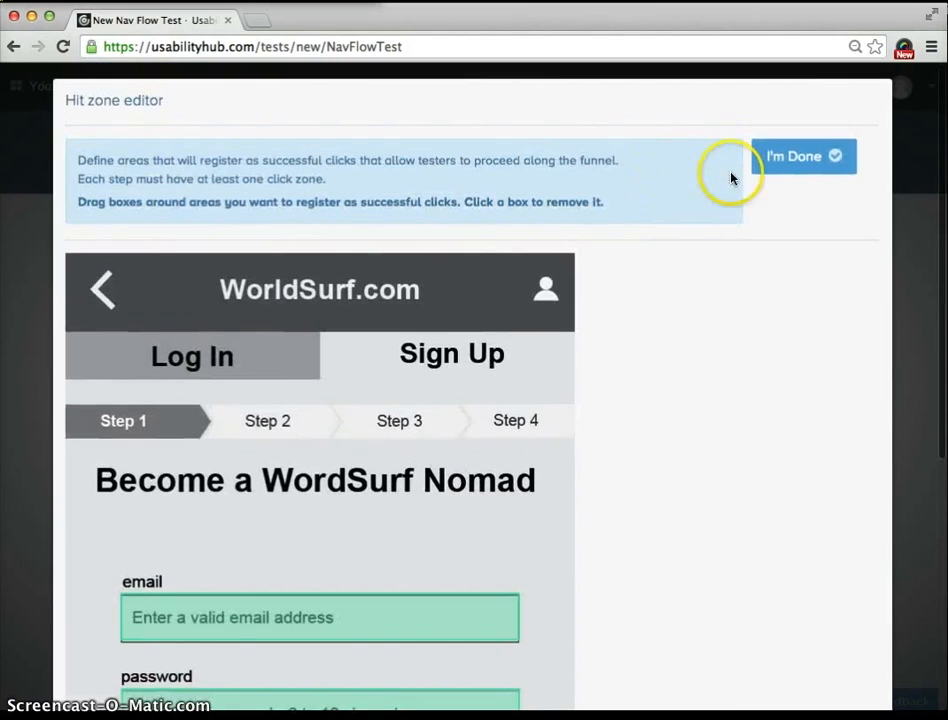
{"action": "left_click", "coordinate": [821, 165]}
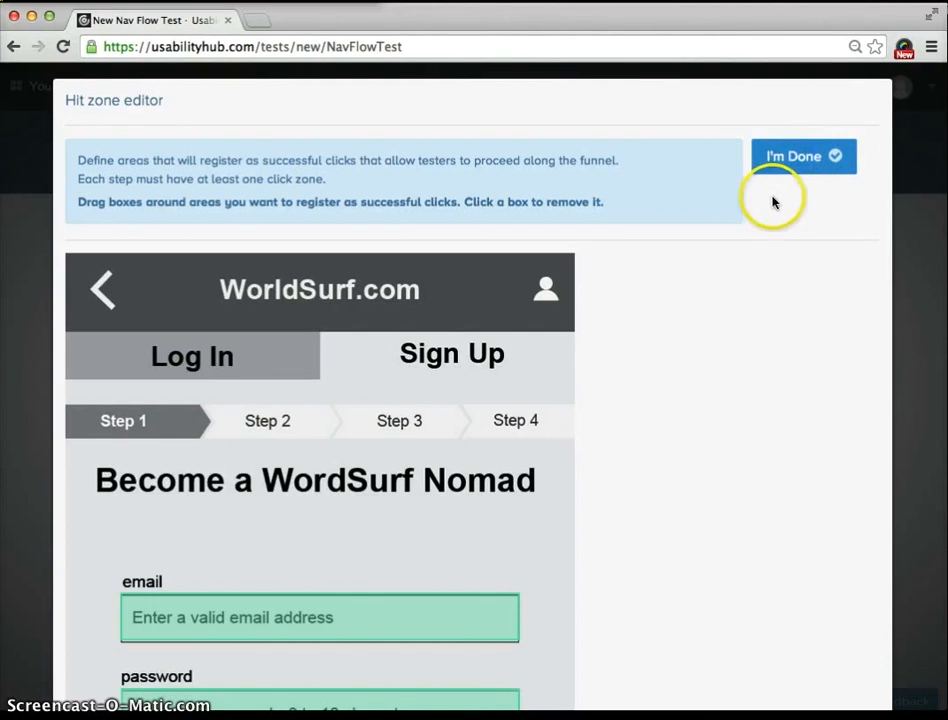
Step: Upload Wireframes-Mobile_05.jpg as the second navigation step, below the first wireframe
{"action": "scroll", "coordinate": [648, 310], "scroll_direction": "down", "scroll_amount": 5}
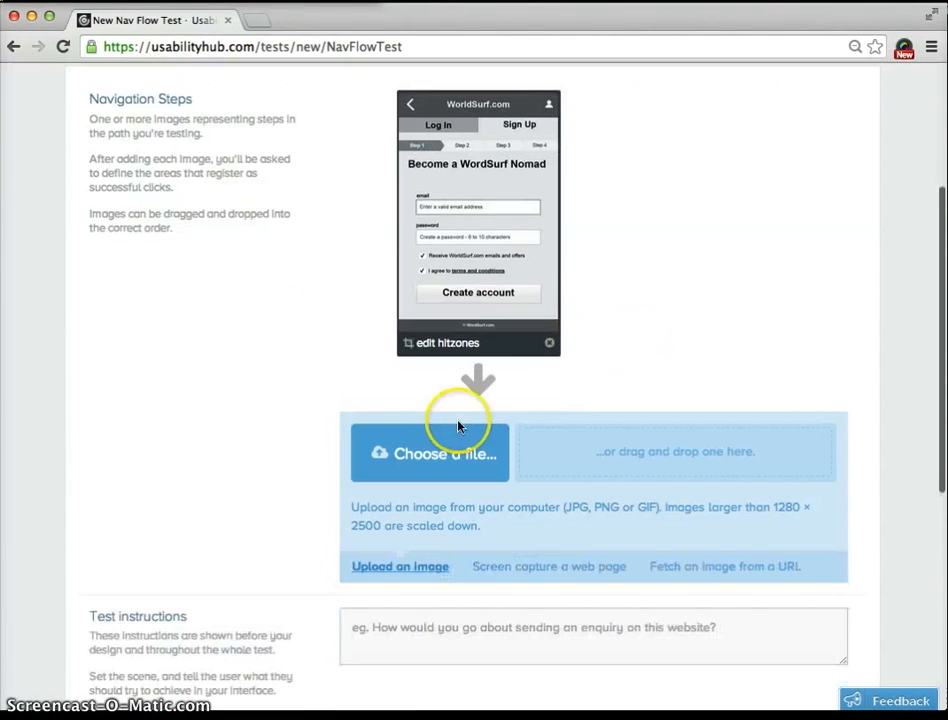
{"action": "left_click", "coordinate": [453, 455]}
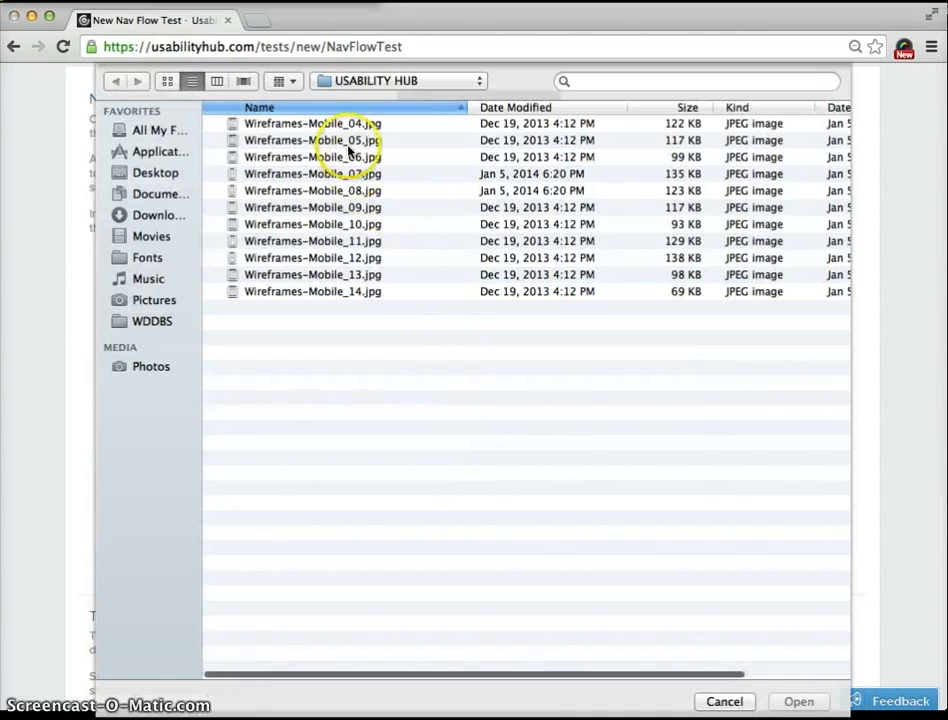
{"action": "left_click", "coordinate": [349, 143]}
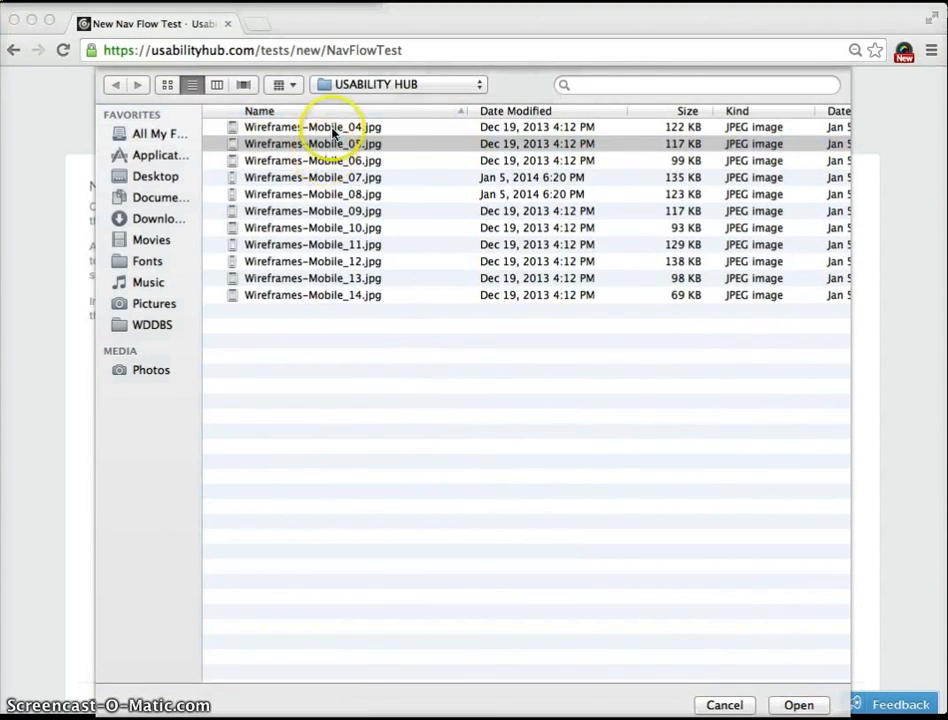
{"action": "left_click", "coordinate": [335, 145]}
{"action": "left_click", "coordinate": [799, 704]}
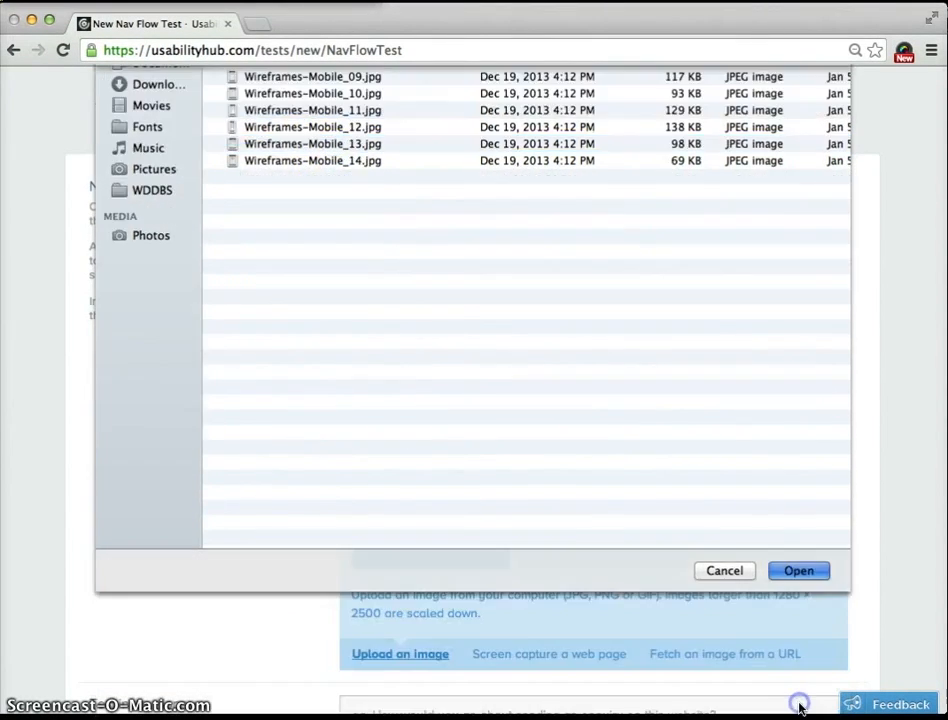
{"action": "scroll", "coordinate": [476, 500], "scroll_direction": "down", "scroll_amount": 1}
{"action": "scroll", "coordinate": [477, 542], "scroll_direction": "down", "scroll_amount": 5}
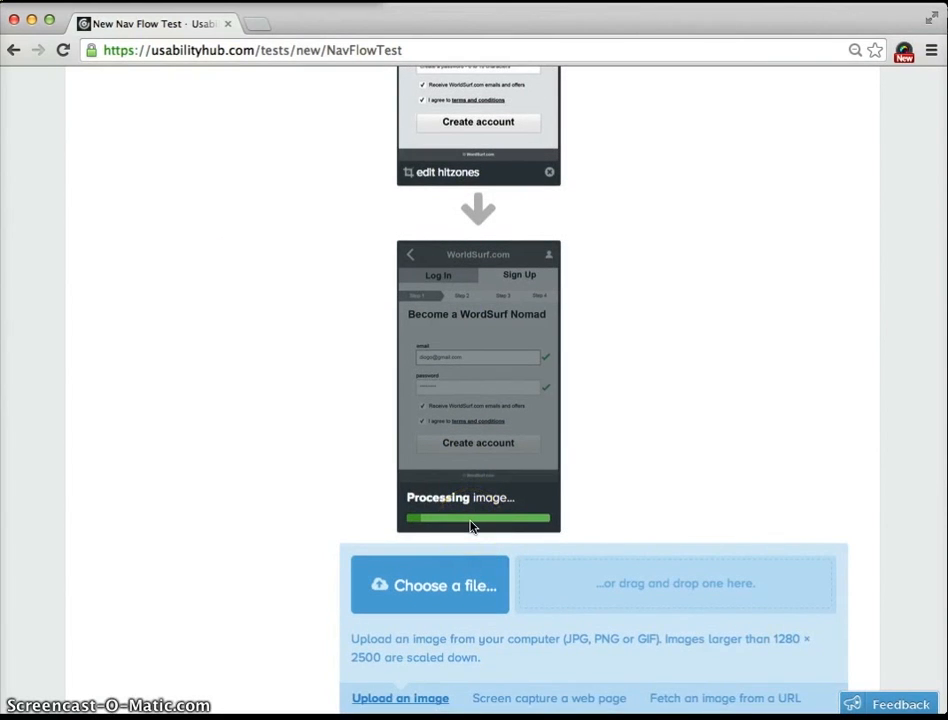
Step: Define a hit zone over only the Create account button on the second wireframe and finish editing it
{"action": "left_click", "coordinate": [470, 490]}
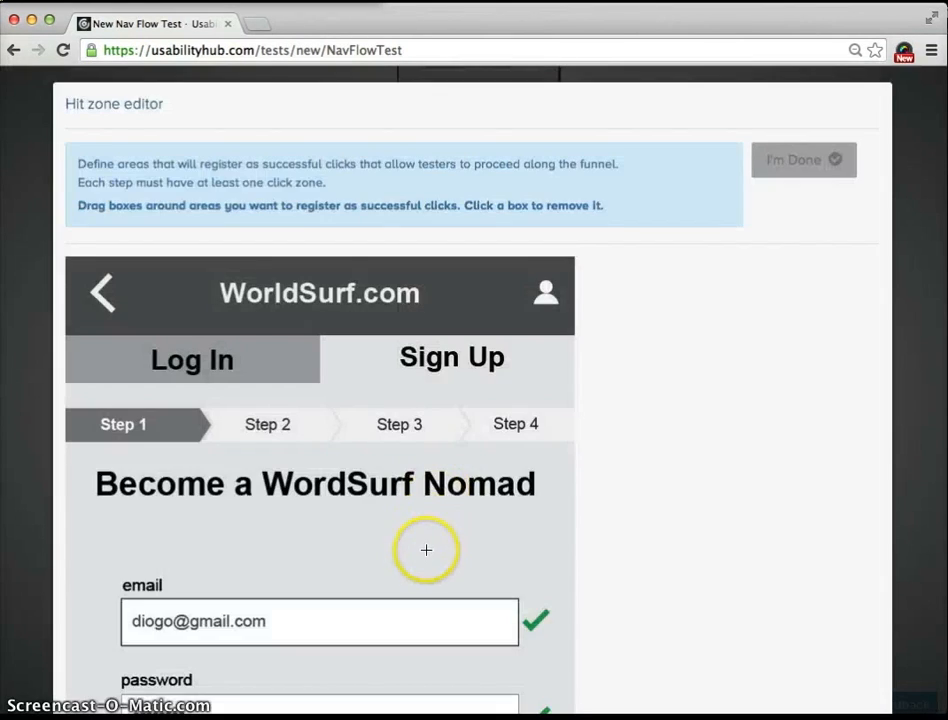
{"action": "scroll", "coordinate": [425, 550], "scroll_direction": "down", "scroll_amount": 8}
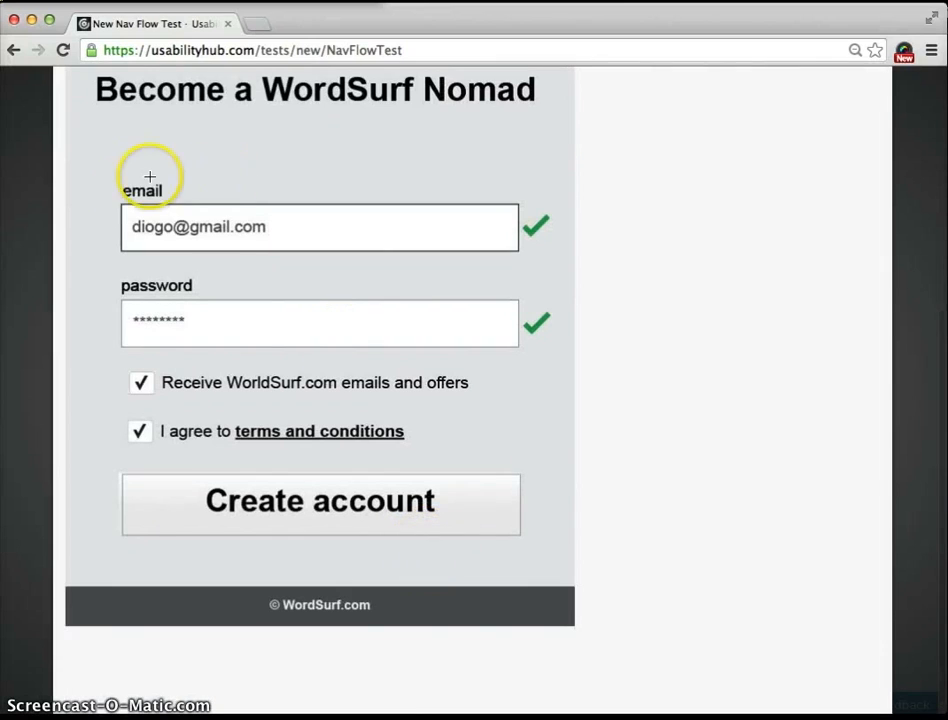
{"action": "left_click_drag", "start_coordinate": [146, 209], "coordinate": [519, 253]}
{"action": "left_click", "coordinate": [480, 229]}
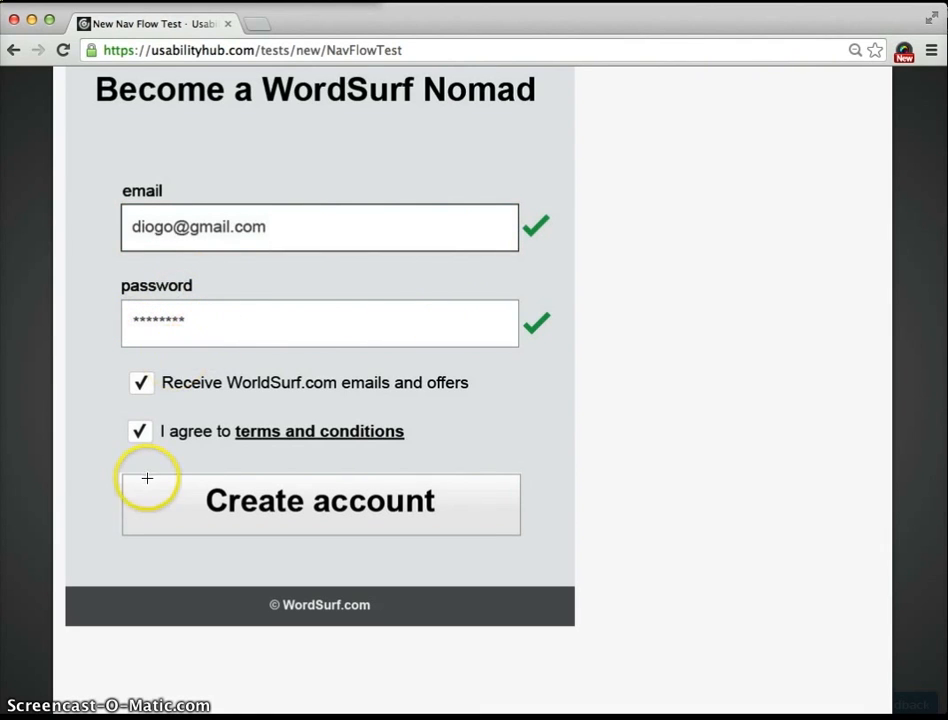
{"action": "left_click_drag", "start_coordinate": [118, 472], "coordinate": [523, 539]}
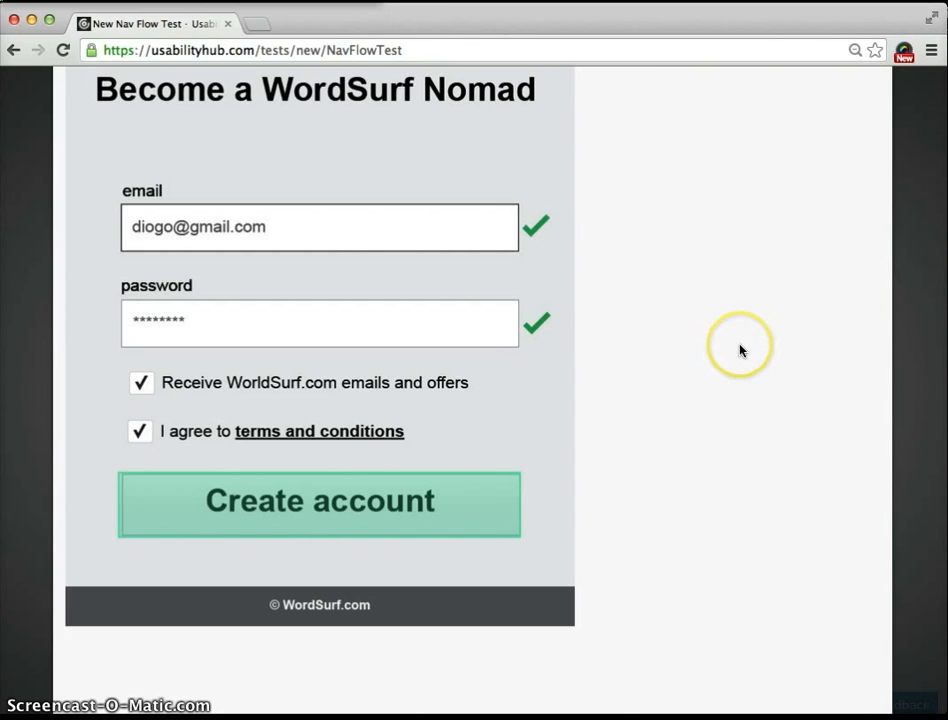
{"action": "scroll", "coordinate": [740, 350], "scroll_direction": "up", "scroll_amount": 4}
{"action": "left_click", "coordinate": [786, 123]}
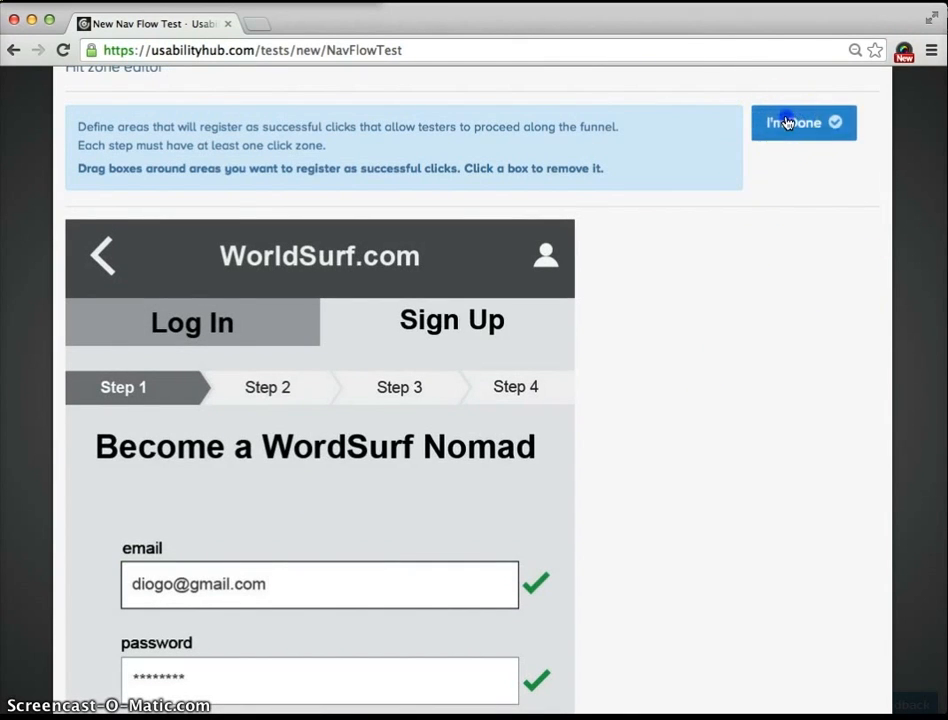
Step: Upload Wireframes-Mobile_06.jpg from the USABILITY HUB folder as the third navigation step
{"action": "scroll", "coordinate": [507, 228], "scroll_direction": "down", "scroll_amount": 3}
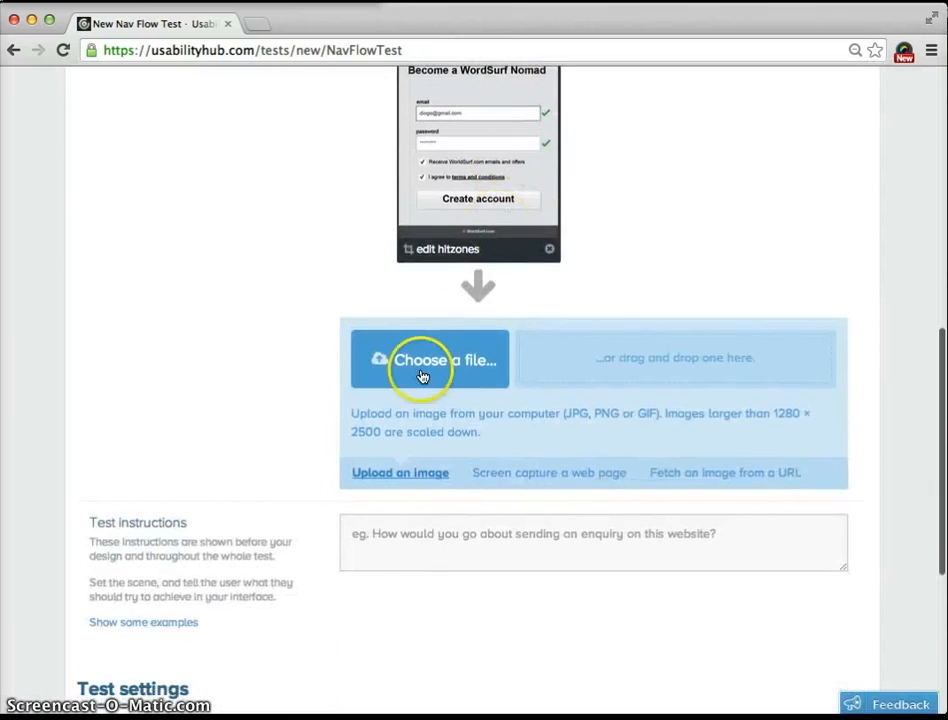
{"action": "left_click", "coordinate": [424, 368]}
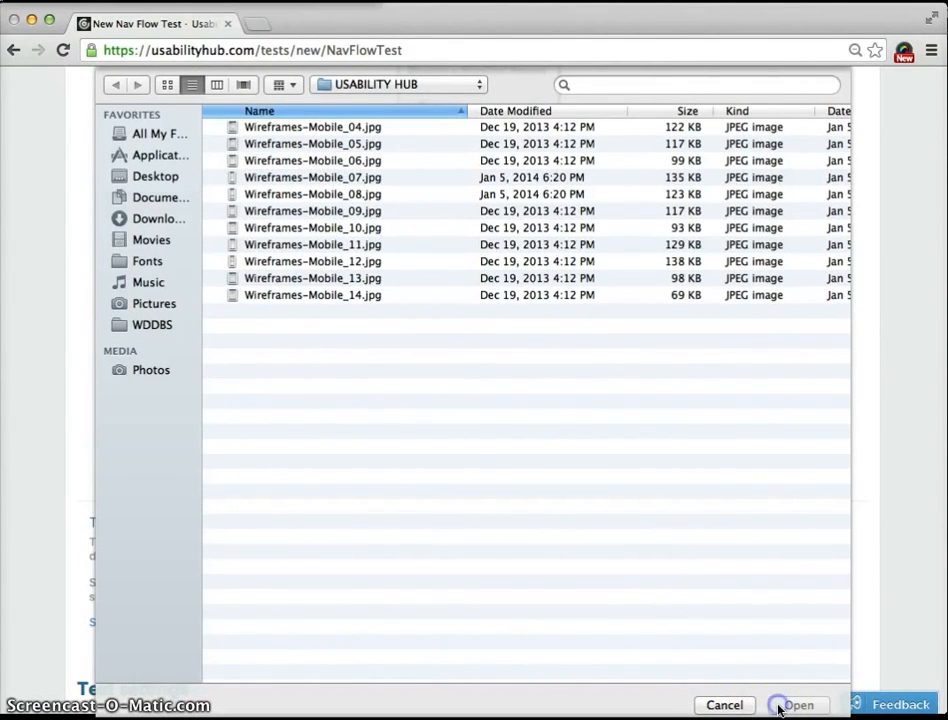
{"action": "left_click", "coordinate": [338, 162]}
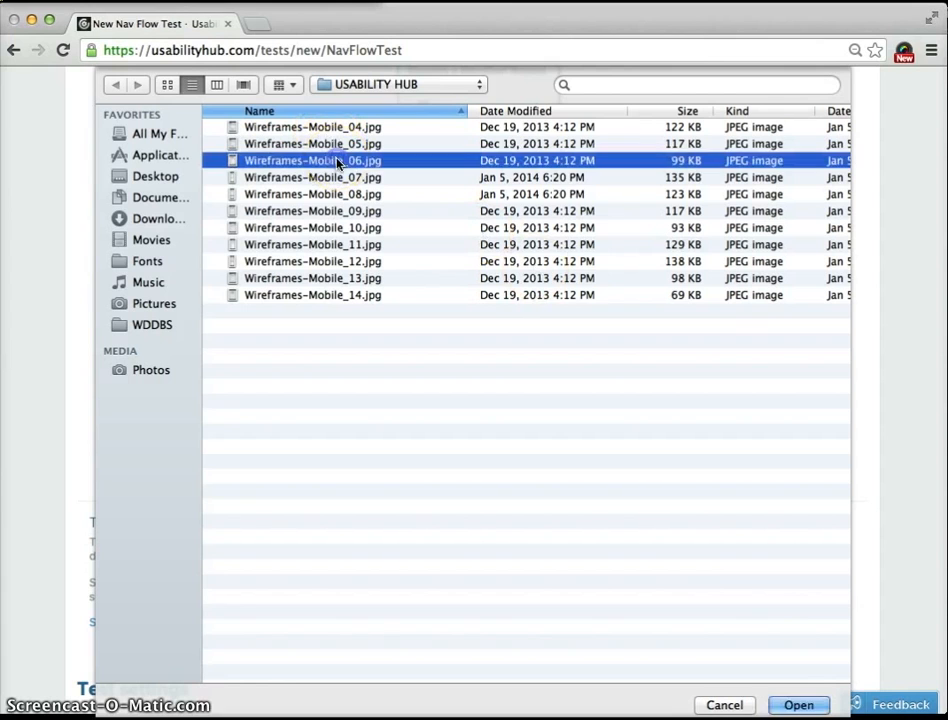
{"action": "left_click", "coordinate": [790, 704]}
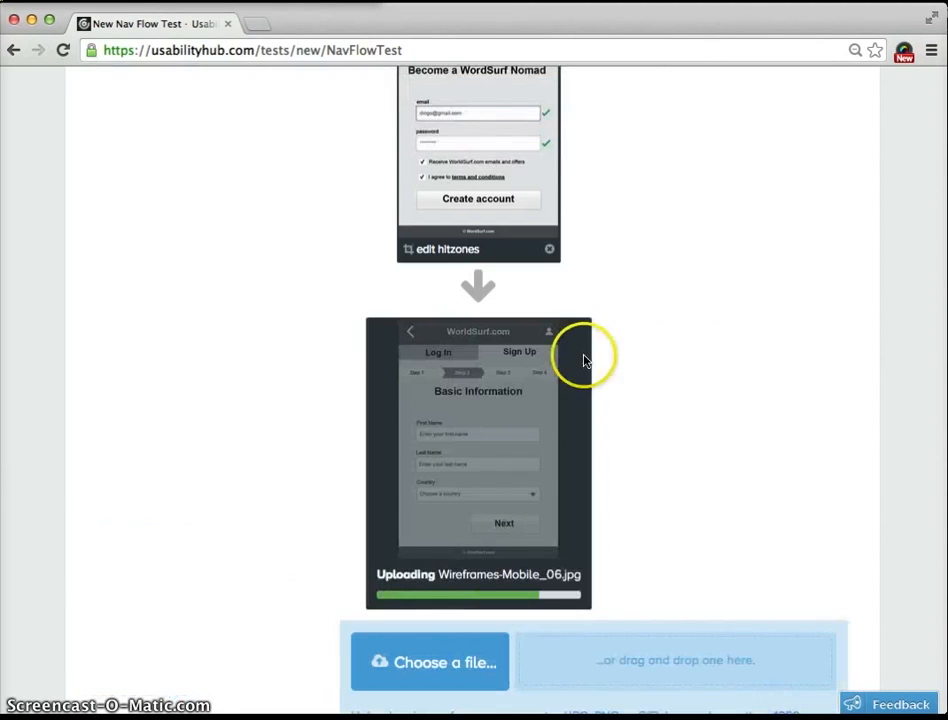
{"action": "scroll", "coordinate": [532, 433], "scroll_direction": "down", "scroll_amount": 3}
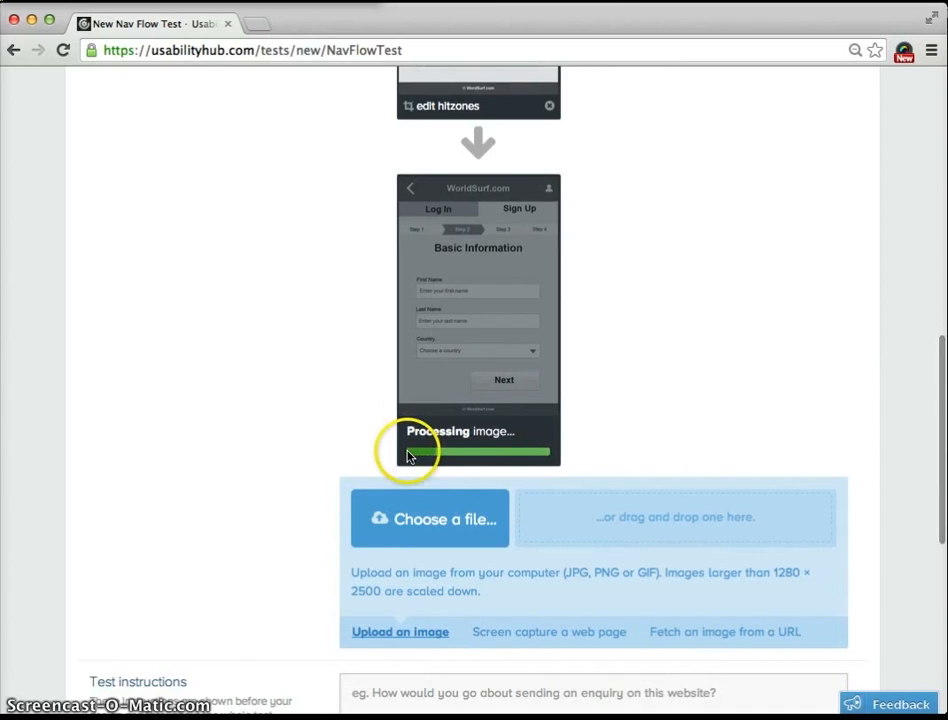
Step: Draw hit zones over the First Name, Last Name and Country fields and the Next button on the third wireframe, and finish editing
{"action": "left_click", "coordinate": [415, 484]}
{"action": "scroll", "coordinate": [341, 614], "scroll_direction": "down", "scroll_amount": 5}
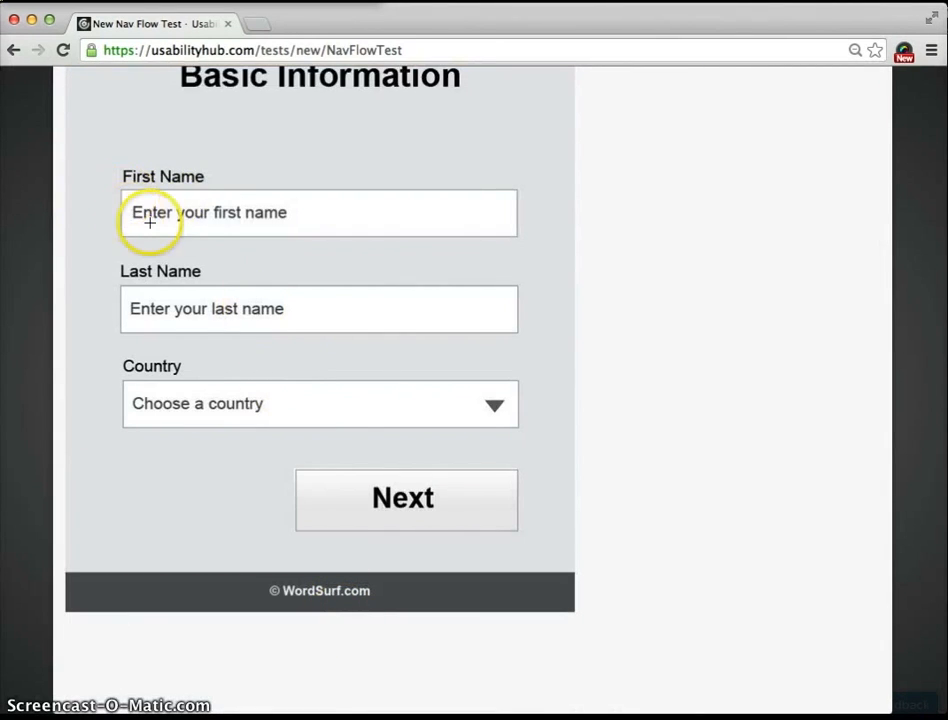
{"action": "left_click_drag", "start_coordinate": [119, 186], "coordinate": [518, 238]}
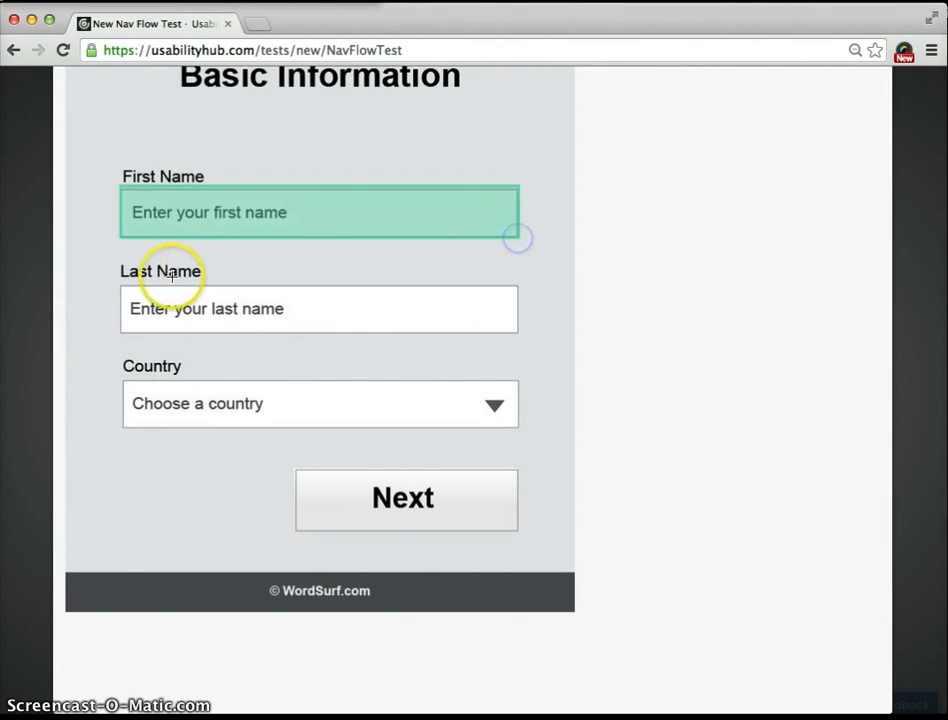
{"action": "left_click_drag", "start_coordinate": [119, 286], "coordinate": [519, 333]}
{"action": "left_click_drag", "start_coordinate": [122, 375], "coordinate": [518, 428]}
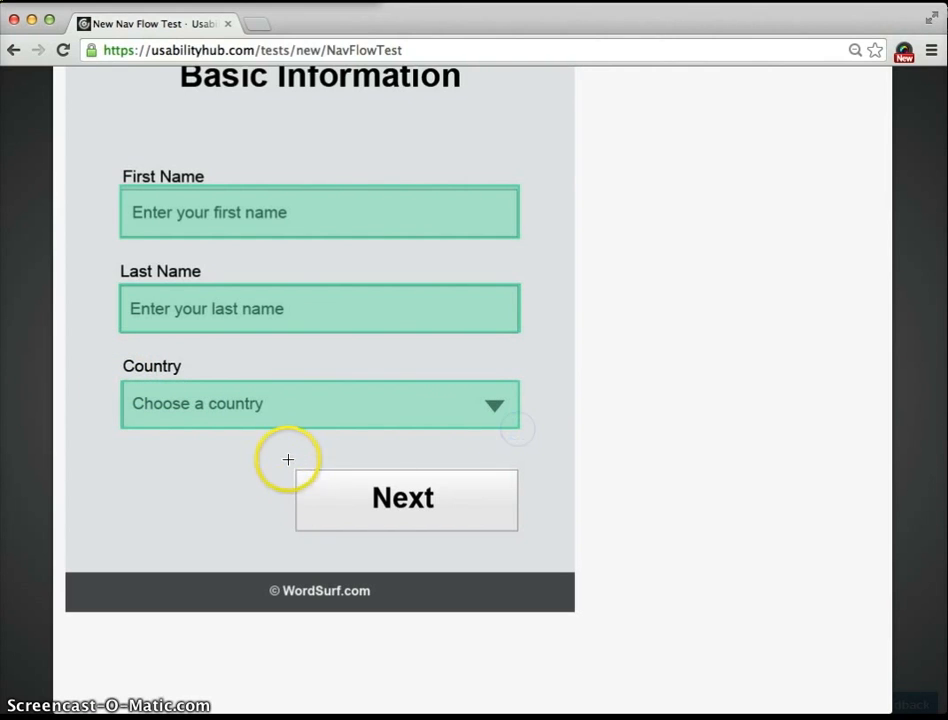
{"action": "left_click_drag", "start_coordinate": [294, 472], "coordinate": [518, 532]}
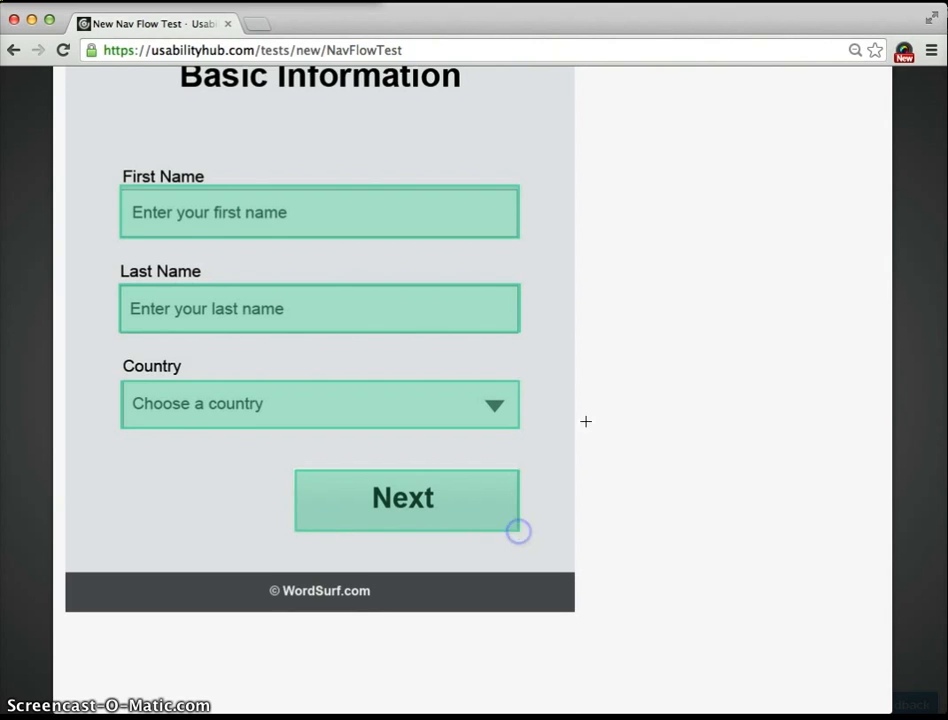
{"action": "scroll", "coordinate": [628, 379], "scroll_direction": "up", "scroll_amount": 5}
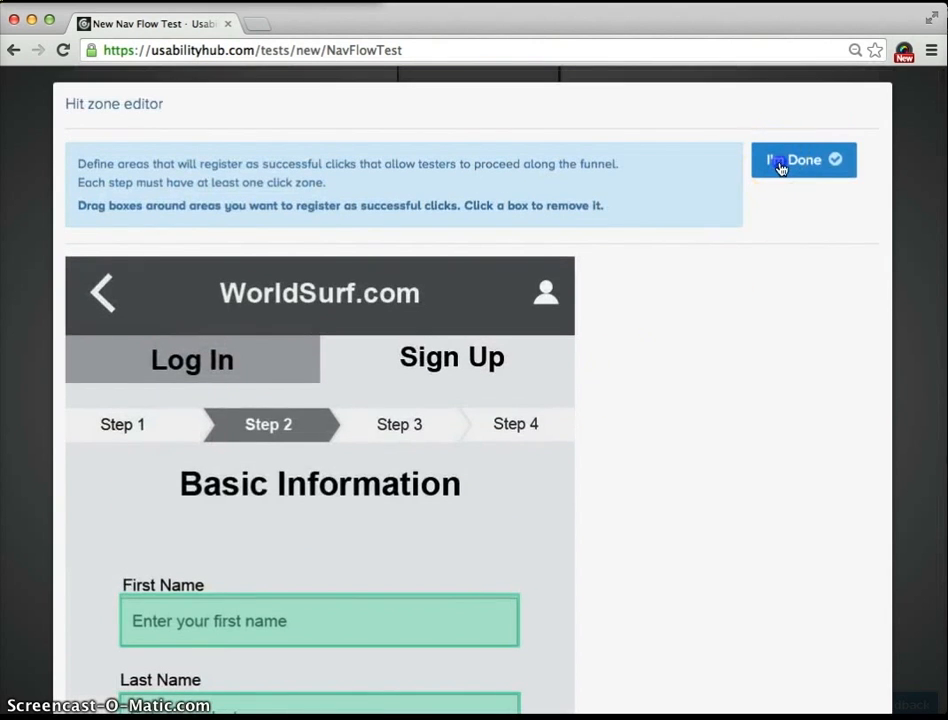
{"action": "left_click", "coordinate": [781, 165]}
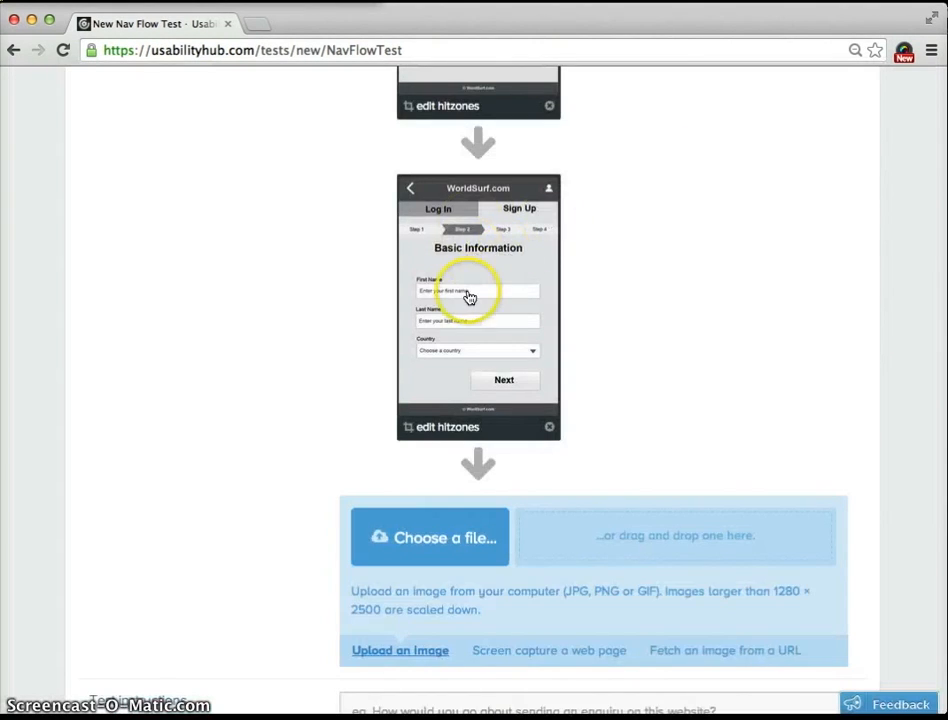
Step: Review the sequence of the three uploaded wireframes from the empty sign-up form to the Basic Information screen
{"action": "scroll", "coordinate": [469, 297], "scroll_direction": "up", "scroll_amount": 6}
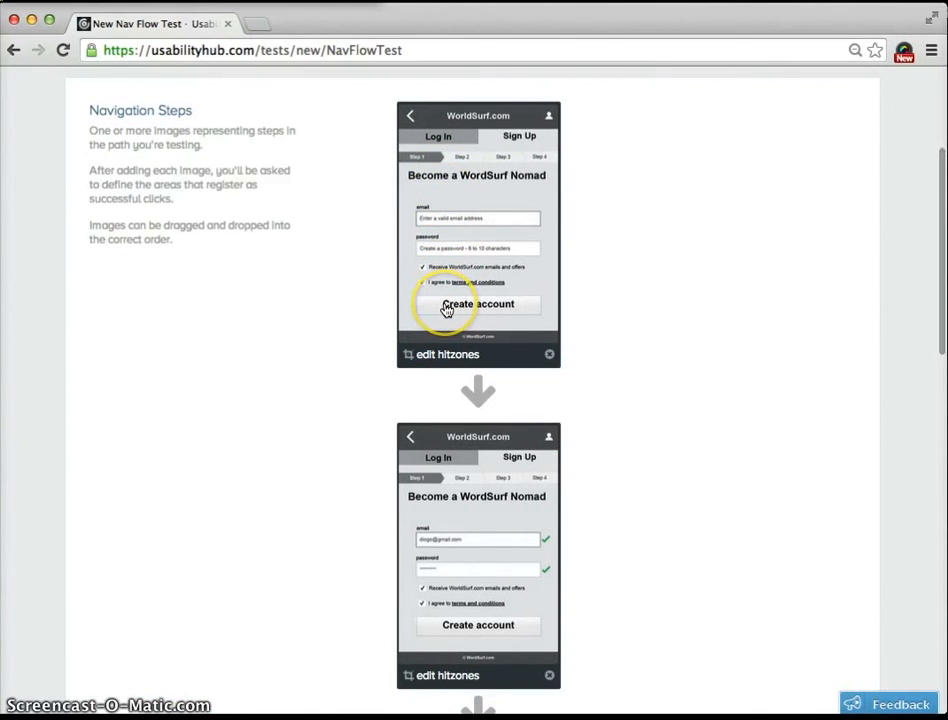
{"action": "scroll", "coordinate": [460, 518], "scroll_direction": "down", "scroll_amount": 3}
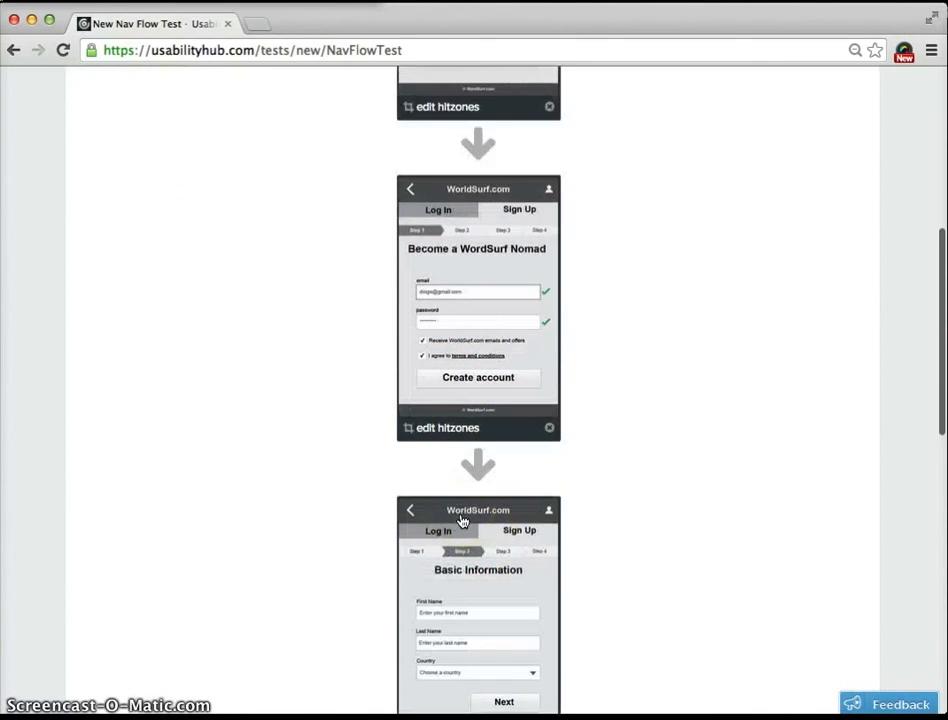
{"action": "scroll", "coordinate": [462, 520], "scroll_direction": "down", "scroll_amount": 2}
{"action": "scroll", "coordinate": [472, 537], "scroll_direction": "up", "scroll_amount": 5}
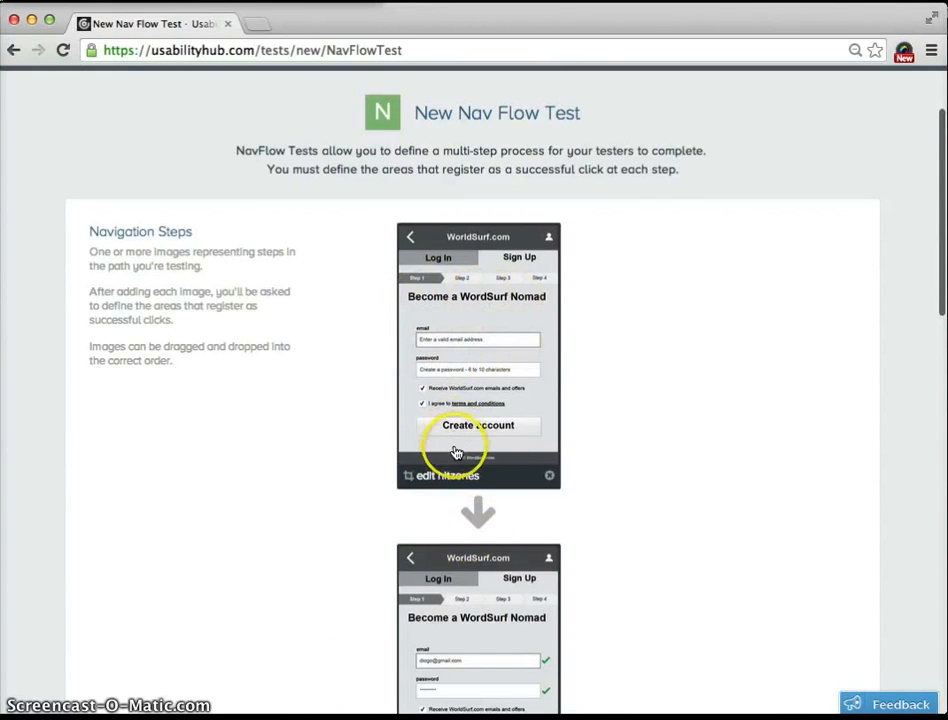
{"action": "scroll", "coordinate": [444, 514], "scroll_direction": "down", "scroll_amount": 5}
{"action": "left_click_drag", "start_coordinate": [446, 515], "coordinate": [529, 533]}
{"action": "scroll", "coordinate": [528, 533], "scroll_direction": "down", "scroll_amount": 5}
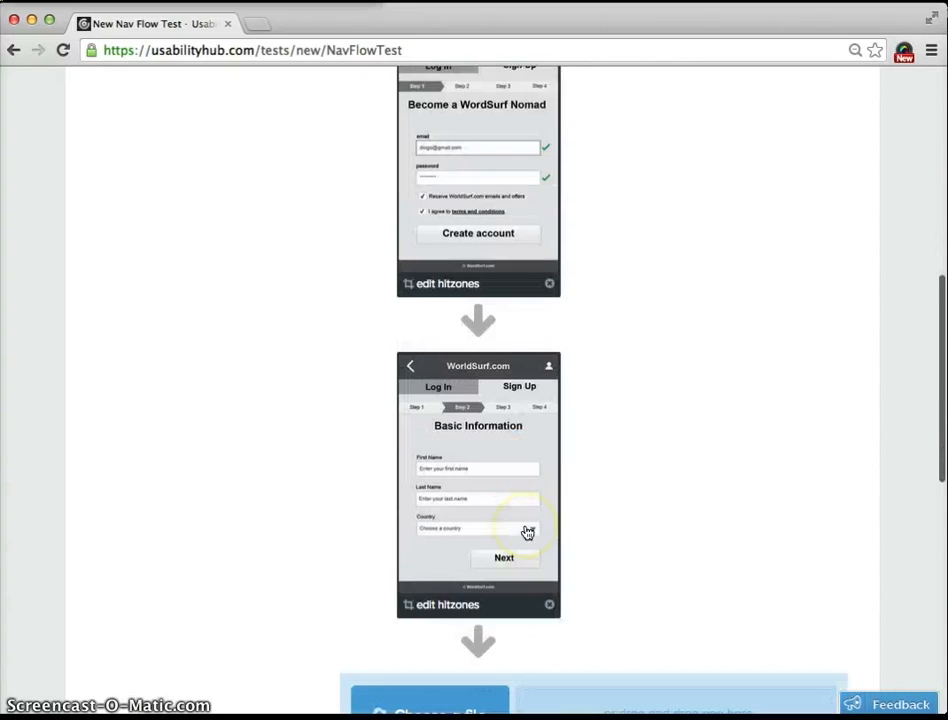
{"action": "scroll", "coordinate": [528, 533], "scroll_direction": "down", "scroll_amount": 2}
{"action": "left_click", "coordinate": [525, 514]}
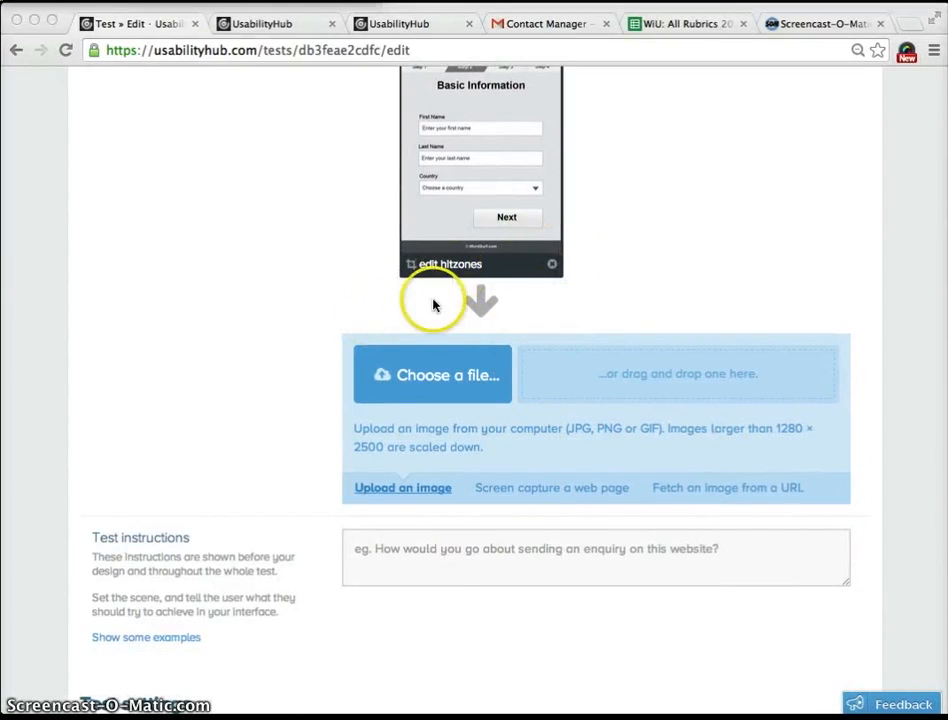
Step: Enter "Complete the sign up process." as the test instructions
{"action": "left_click", "coordinate": [417, 553]}
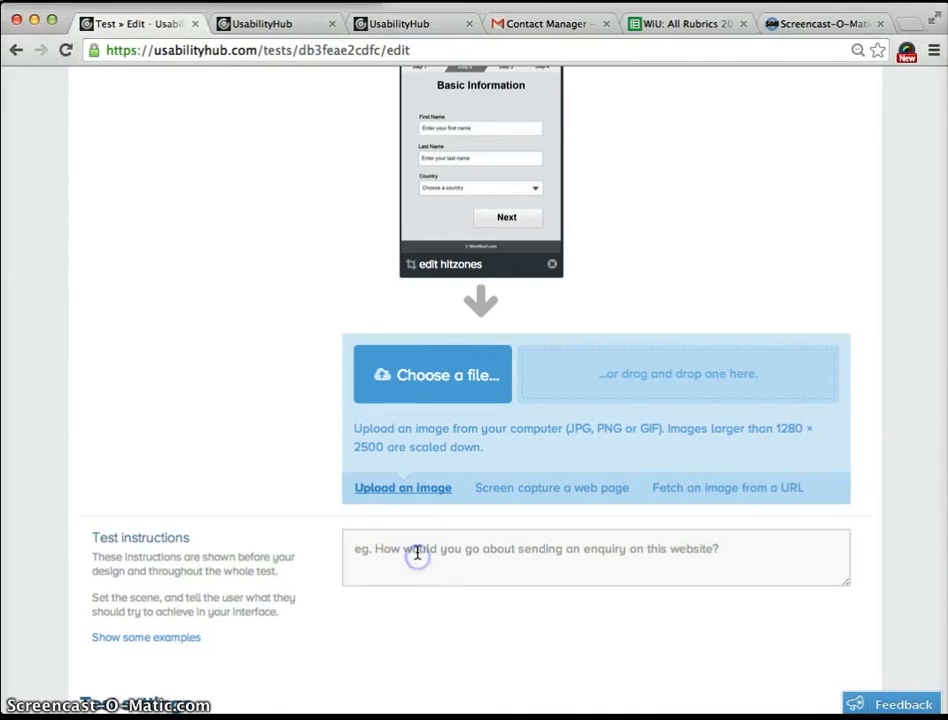
{"action": "left_click", "coordinate": [414, 546]}
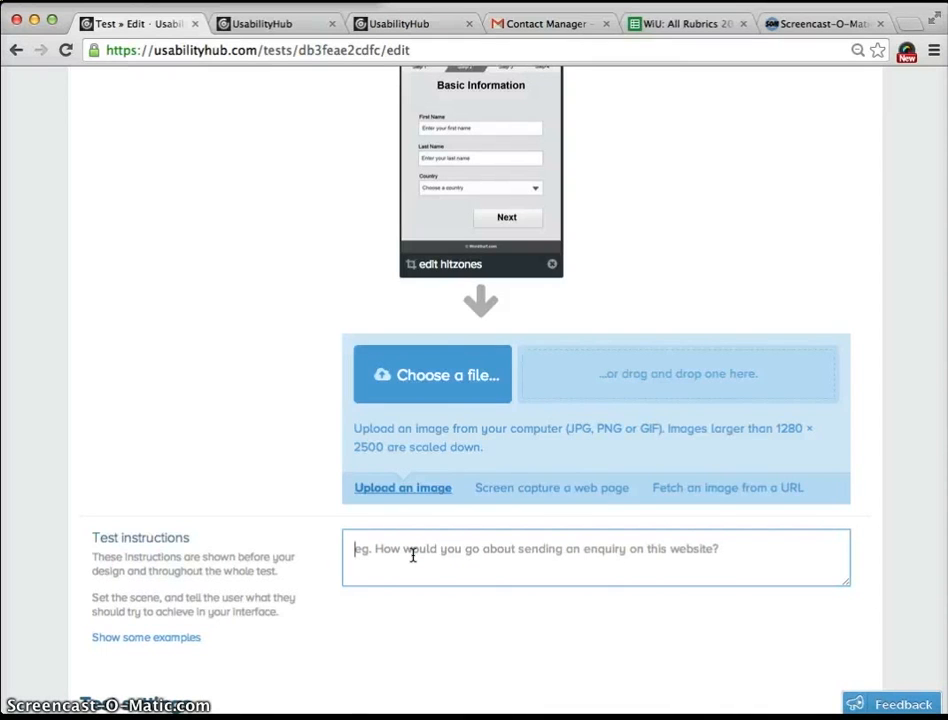
{"action": "type", "text": "q"}
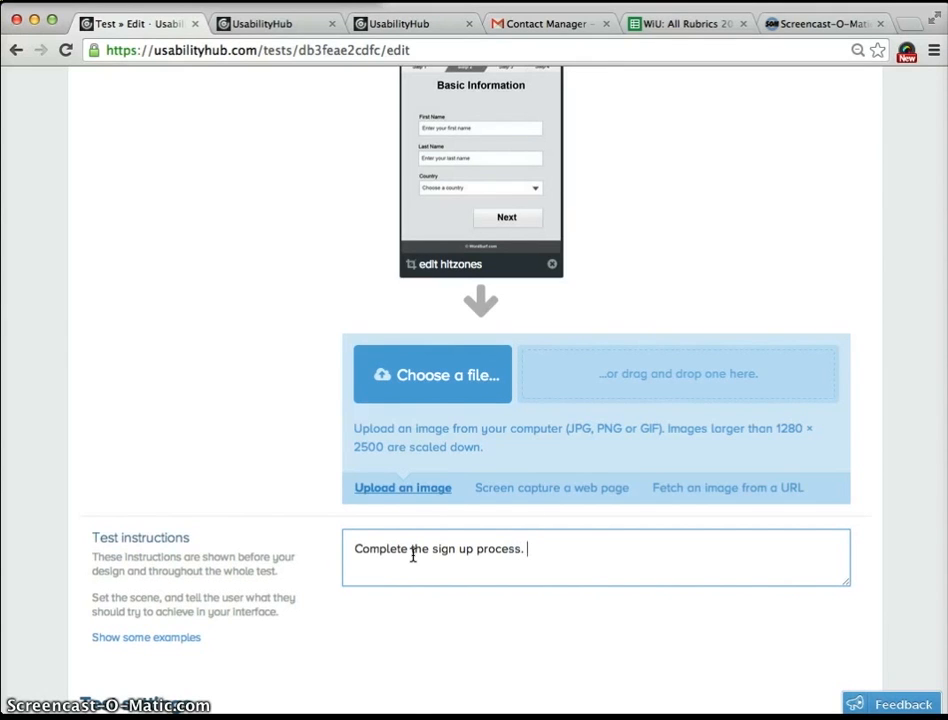
Step: Check the three navigation steps against the test instructions, following the path a tester takes through the sign-up screens
{"action": "scroll", "coordinate": [415, 275], "scroll_direction": "up", "scroll_amount": 5}
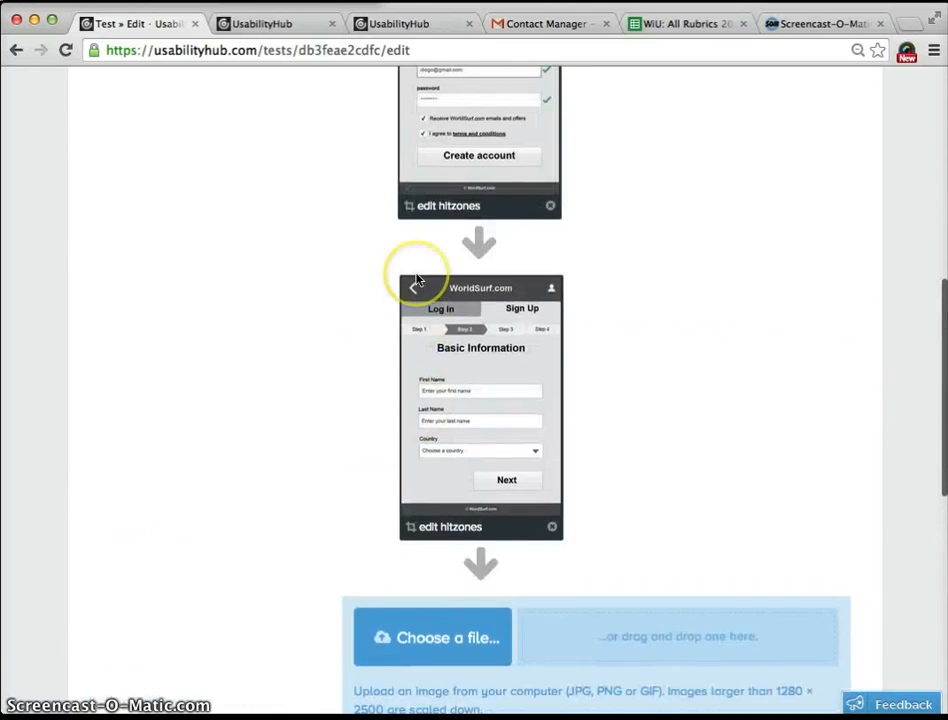
{"action": "scroll", "coordinate": [469, 318], "scroll_direction": "up", "scroll_amount": 9}
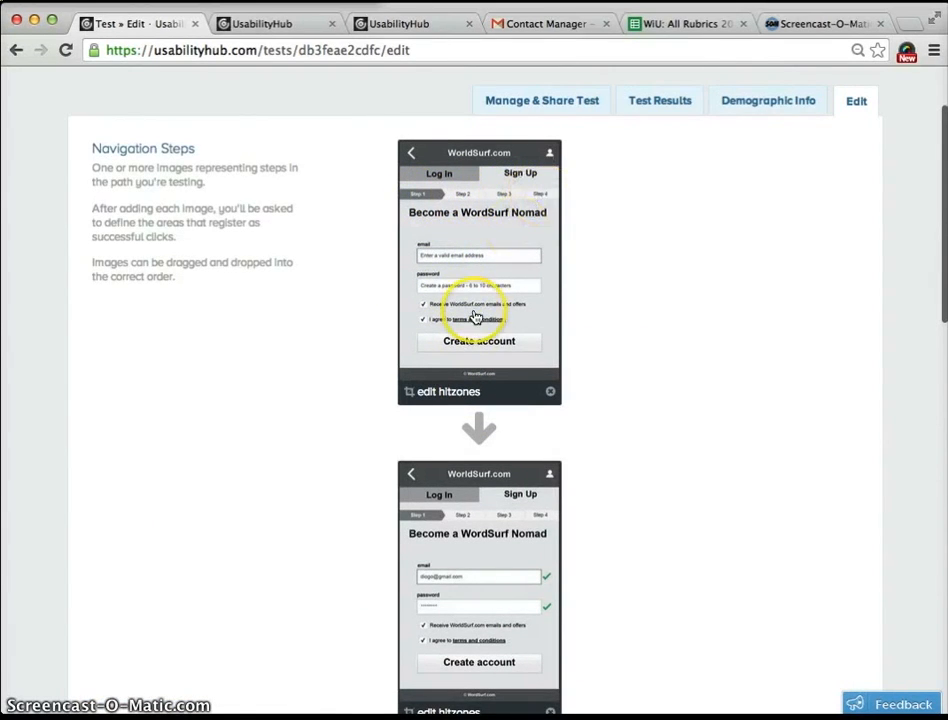
{"action": "scroll", "coordinate": [471, 331], "scroll_direction": "down", "scroll_amount": 5}
{"action": "scroll", "coordinate": [471, 331], "scroll_direction": "down", "scroll_amount": 2}
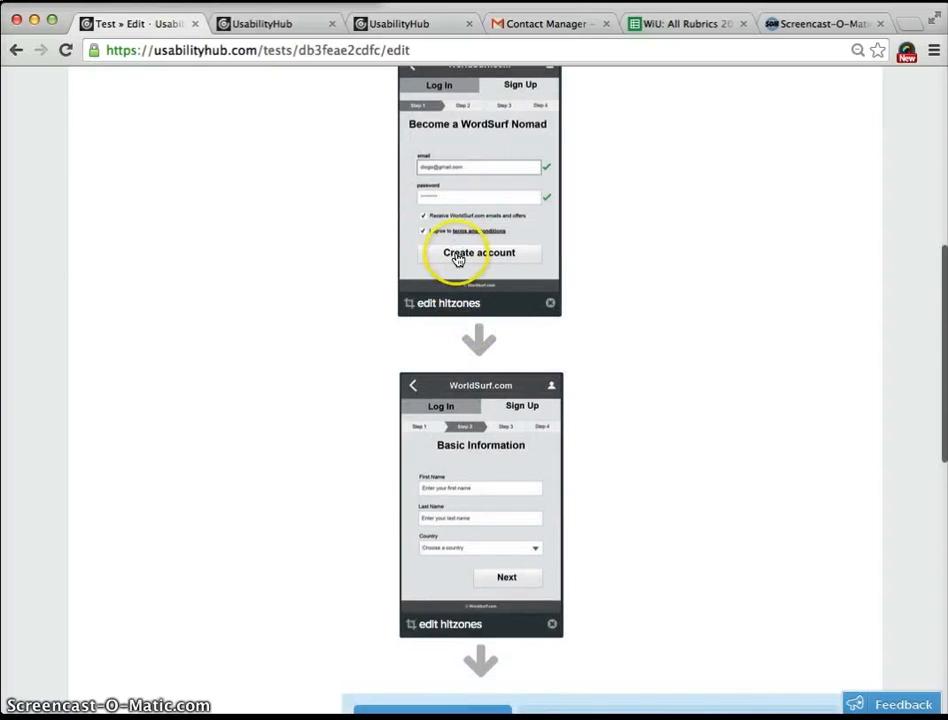
{"action": "scroll", "coordinate": [446, 190], "scroll_direction": "up", "scroll_amount": 8}
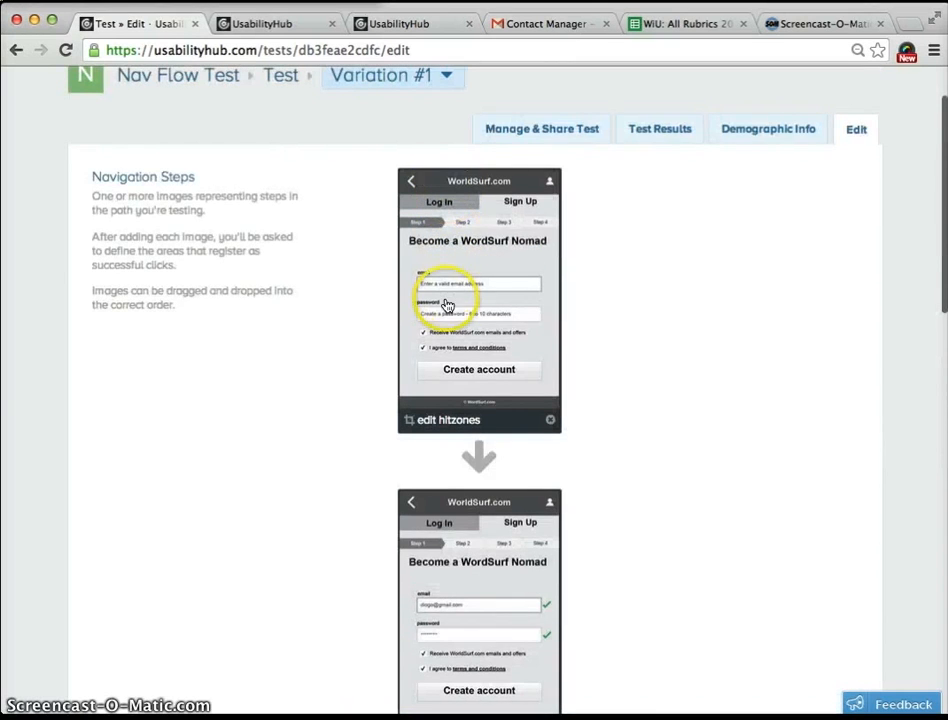
{"action": "scroll", "coordinate": [458, 350], "scroll_direction": "down", "scroll_amount": 5}
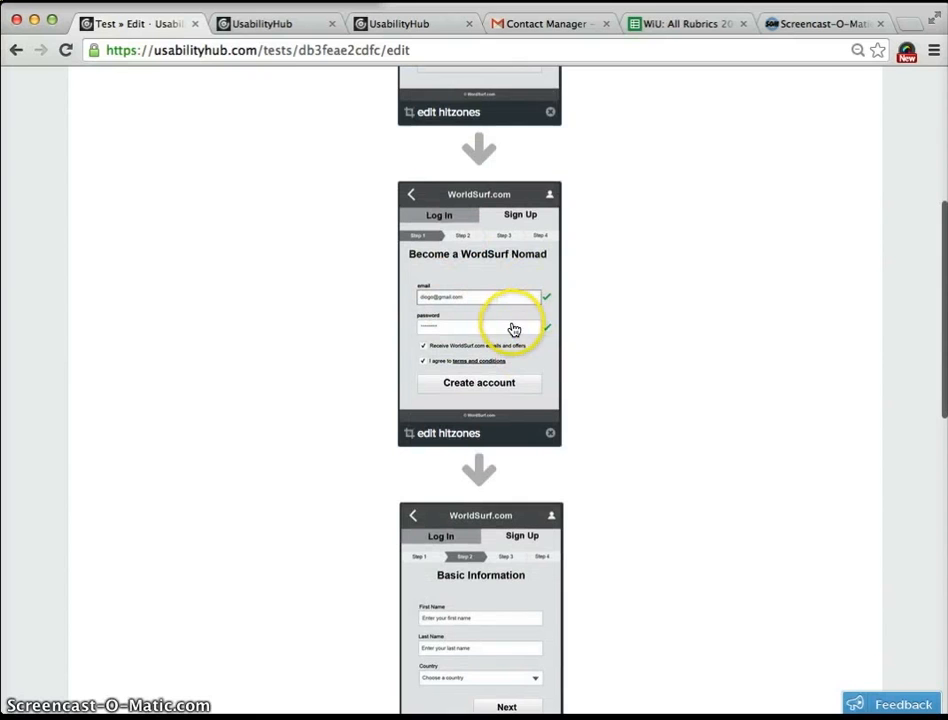
{"action": "scroll", "coordinate": [480, 363], "scroll_direction": "down", "scroll_amount": 5}
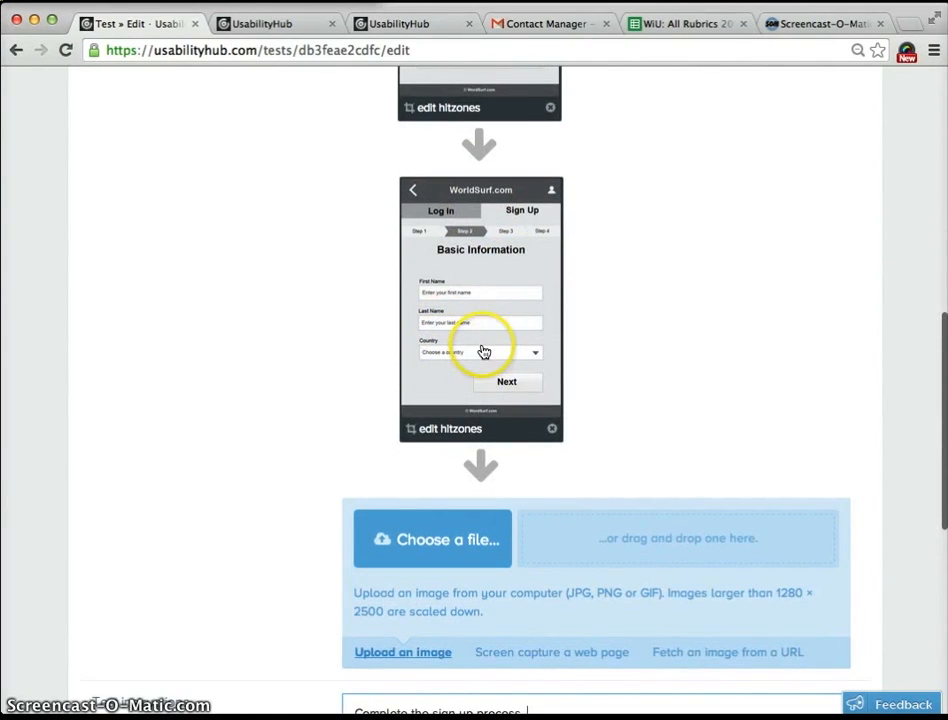
Step: Name the test "Sign up", leave the project blank and save the test
{"action": "scroll", "coordinate": [450, 375], "scroll_direction": "down", "scroll_amount": 6}
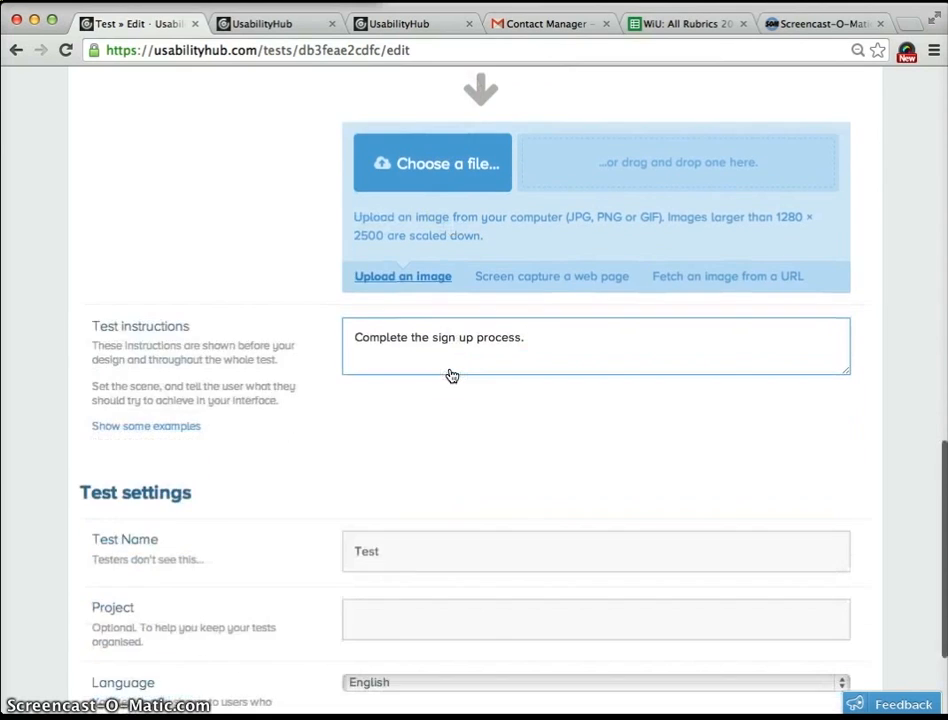
{"action": "scroll", "coordinate": [451, 375], "scroll_direction": "down", "scroll_amount": 2}
{"action": "left_click_drag", "start_coordinate": [430, 411], "coordinate": [354, 377]}
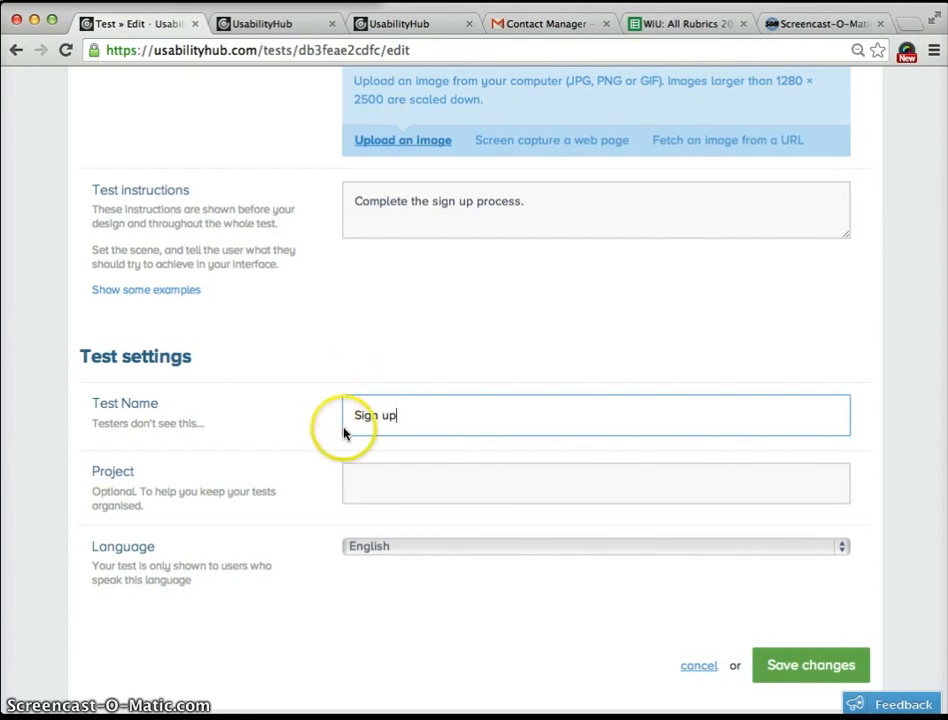
{"action": "left_click", "coordinate": [421, 489]}
{"action": "left_click", "coordinate": [786, 677]}
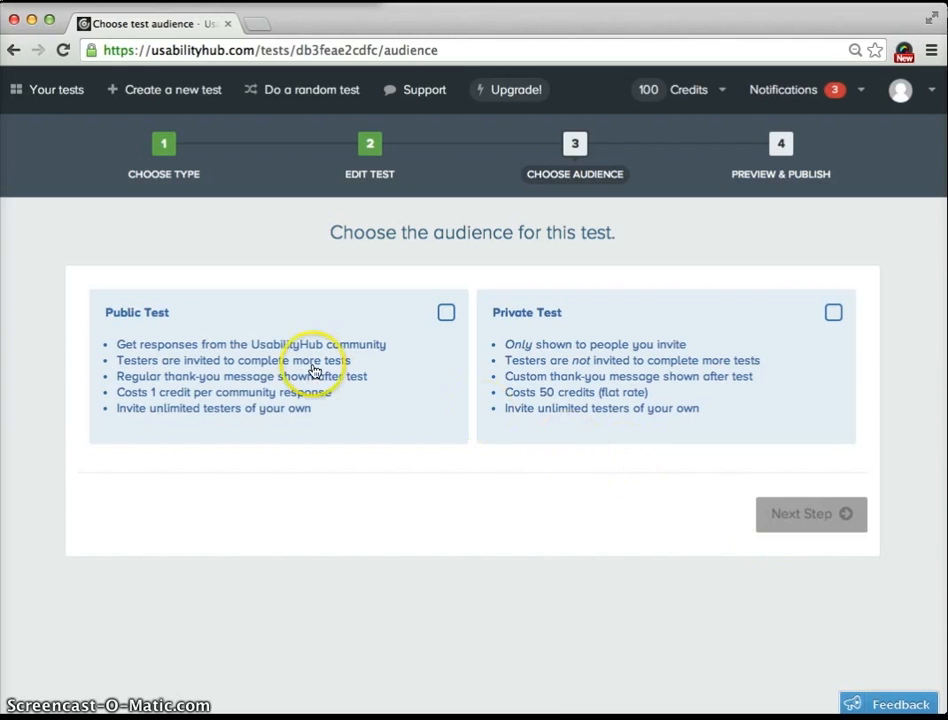
Step: Make the test public with 10 community responses and continue to the preview and publish stage
{"action": "left_click", "coordinate": [296, 358]}
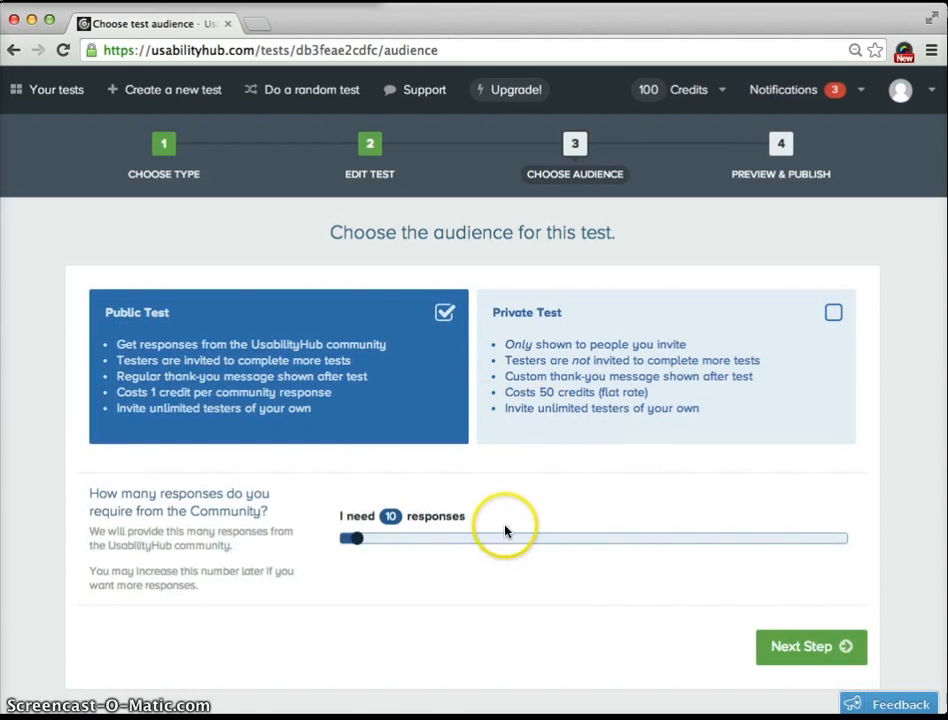
{"action": "left_click", "coordinate": [820, 656]}
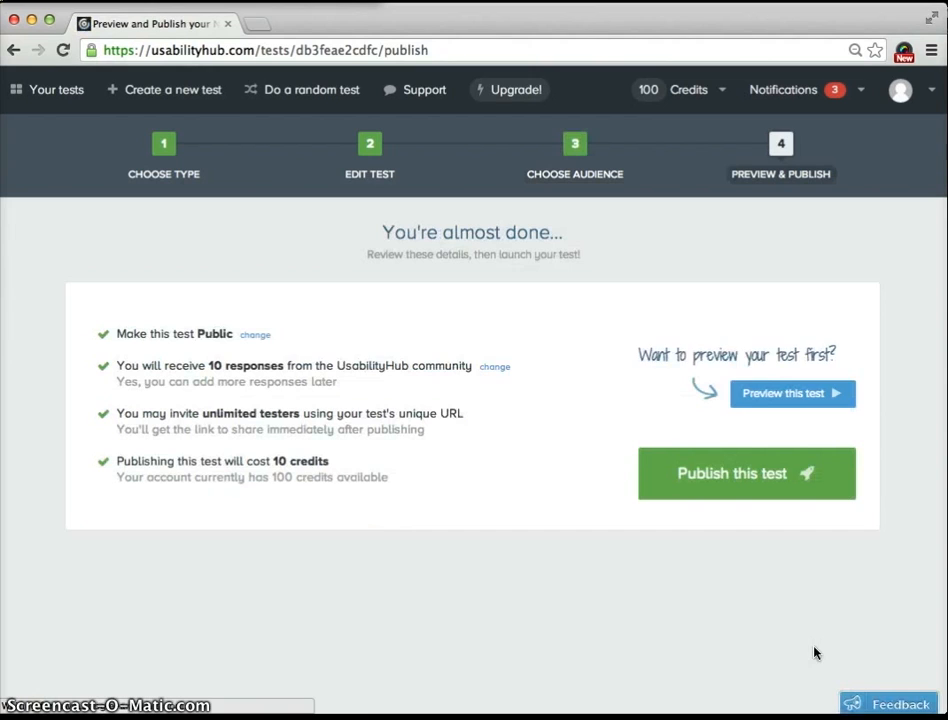
Step: Publish the public test and select its unique link for recruiting testers
{"action": "left_click", "coordinate": [748, 405]}
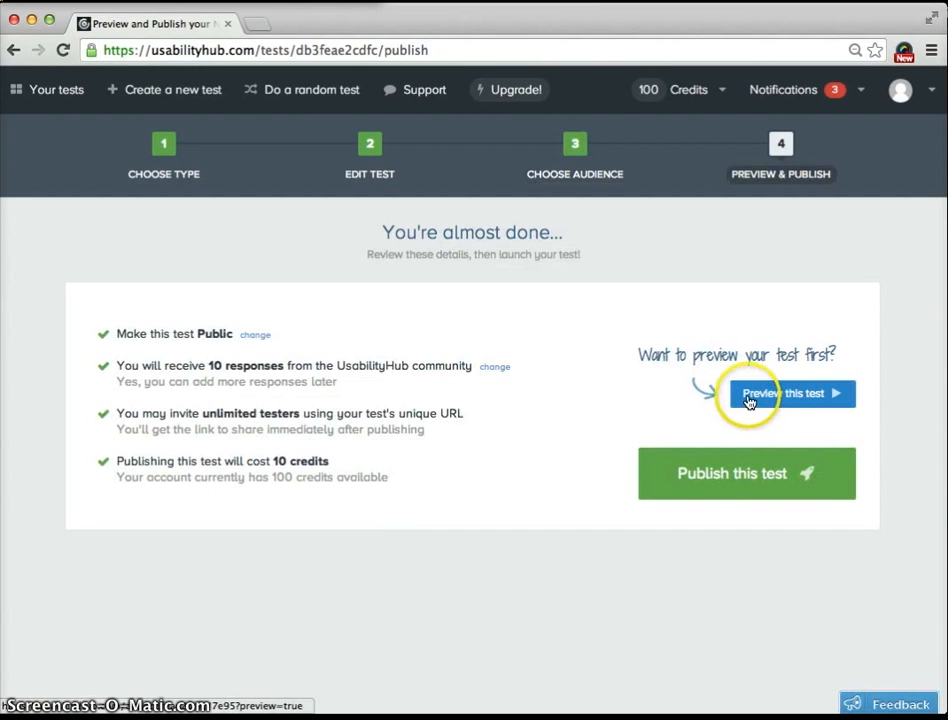
{"action": "left_click", "coordinate": [728, 483]}
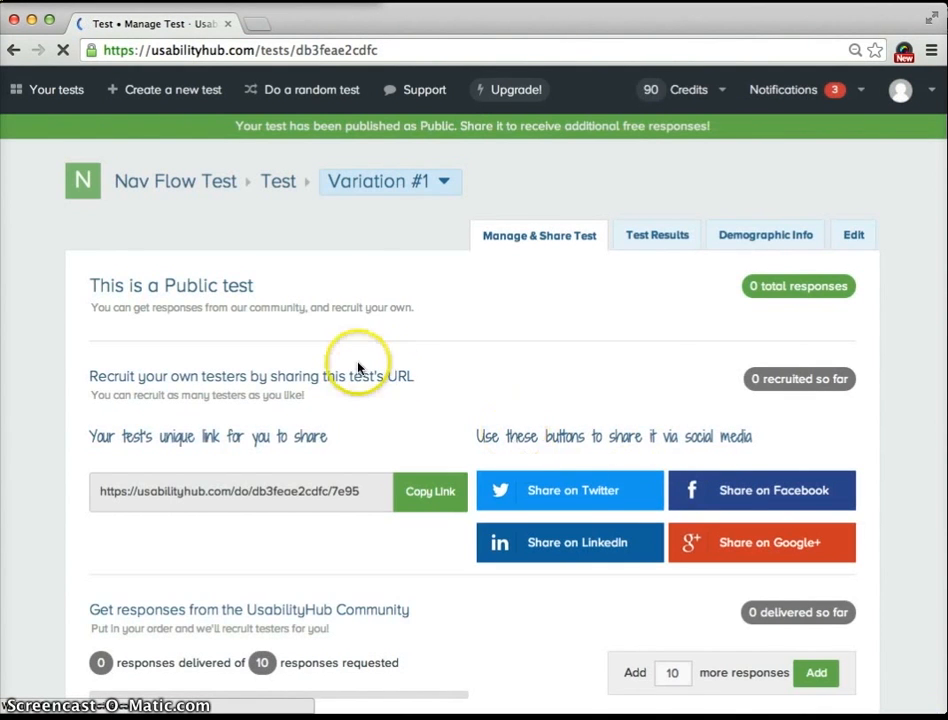
{"action": "left_click", "coordinate": [345, 491]}
{"action": "left_click_drag", "start_coordinate": [345, 491], "coordinate": [93, 491]}
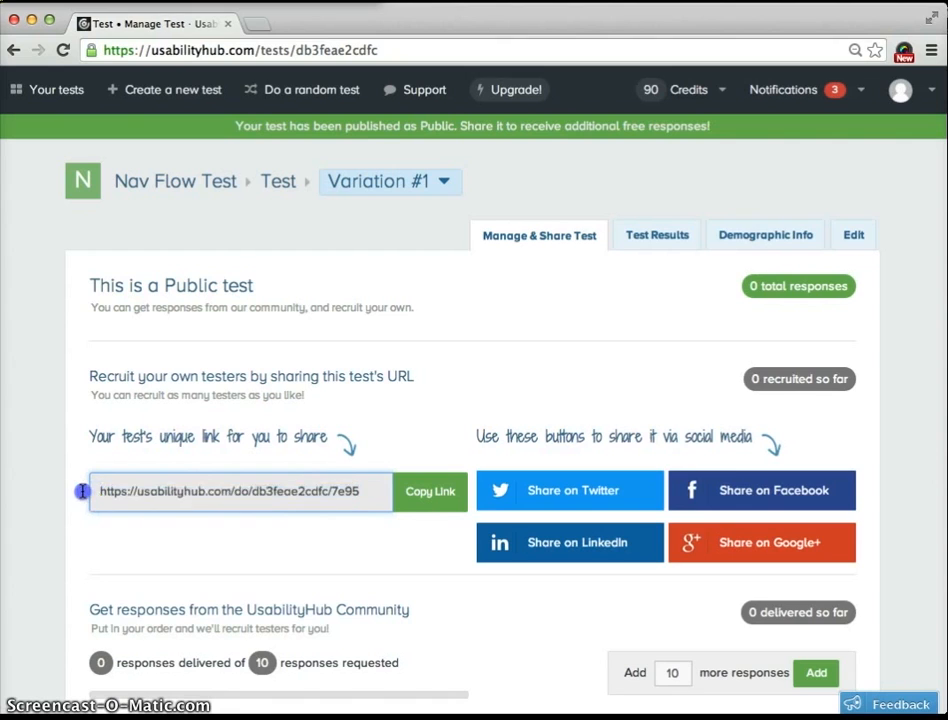
{"action": "triple_click", "coordinate": [92, 491]}
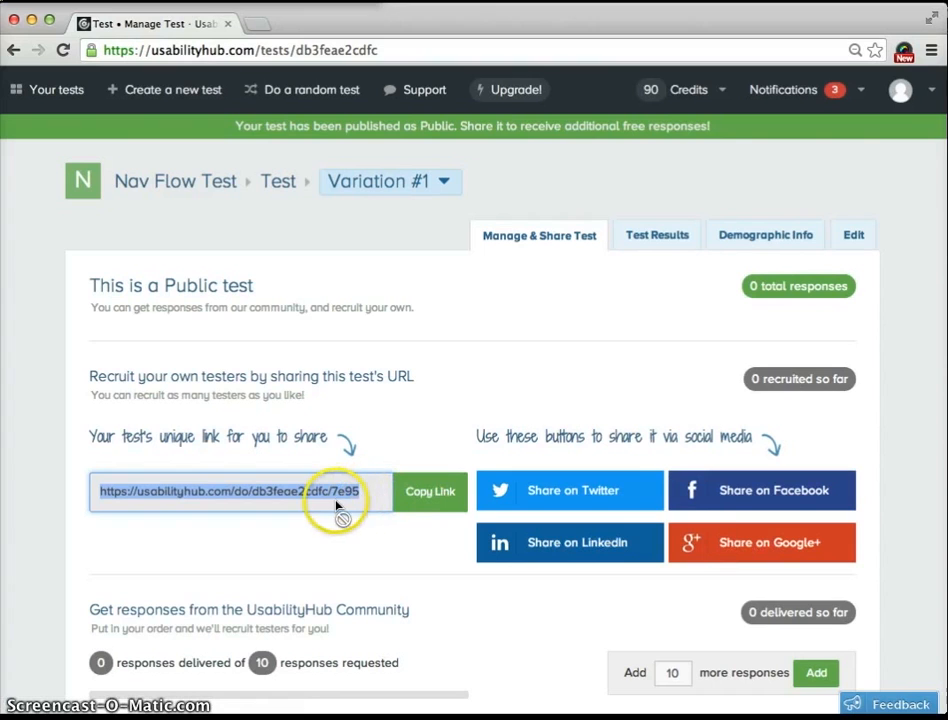
Step: Review the test results' path analysis and view the heat map of the Step 1 sign-up screen
{"action": "scroll", "coordinate": [482, 415], "scroll_direction": "down", "scroll_amount": 2}
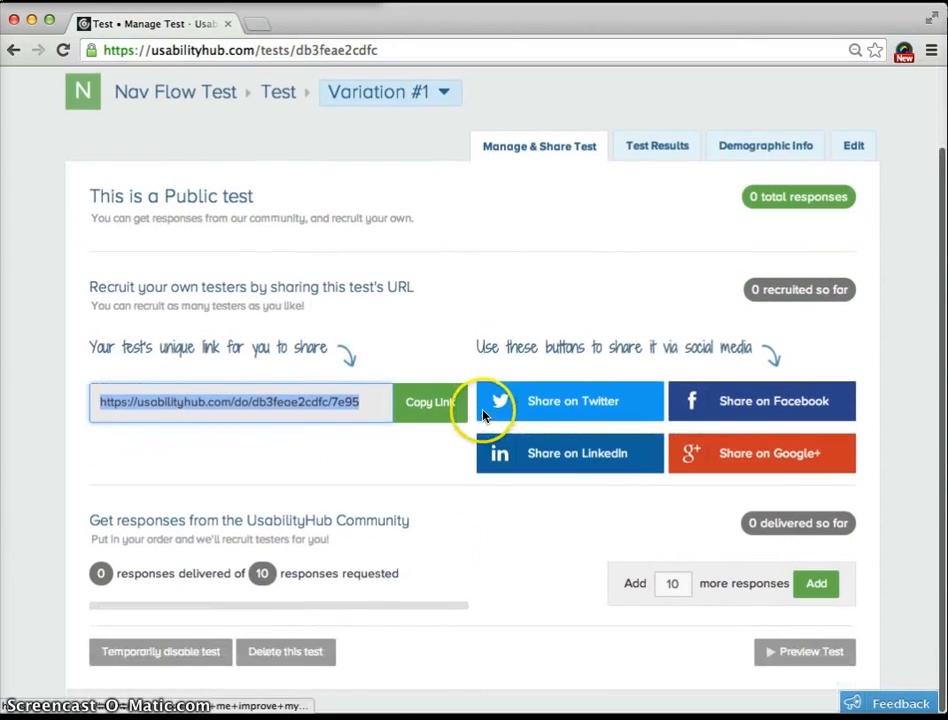
{"action": "left_click", "coordinate": [659, 152]}
{"action": "left_click", "coordinate": [659, 157]}
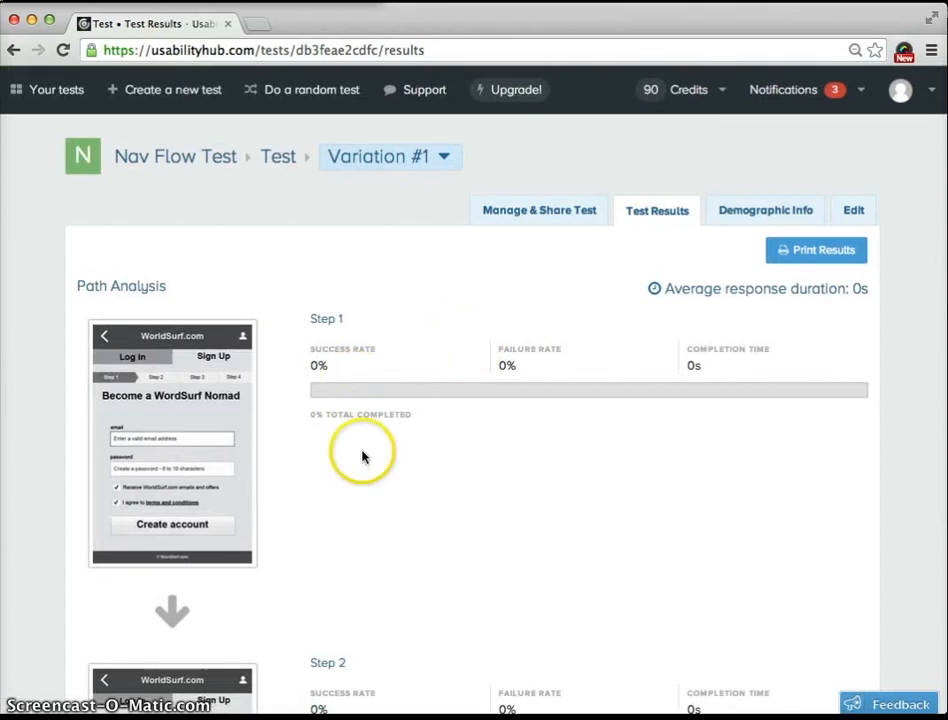
{"action": "scroll", "coordinate": [355, 495], "scroll_direction": "down", "scroll_amount": 2}
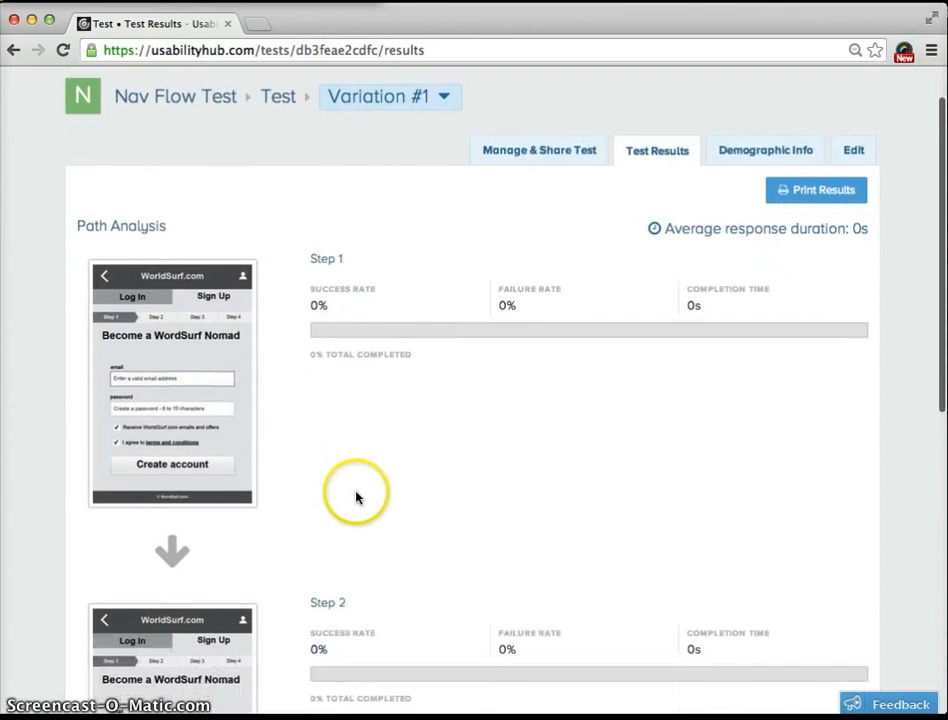
{"action": "left_click", "coordinate": [182, 342]}
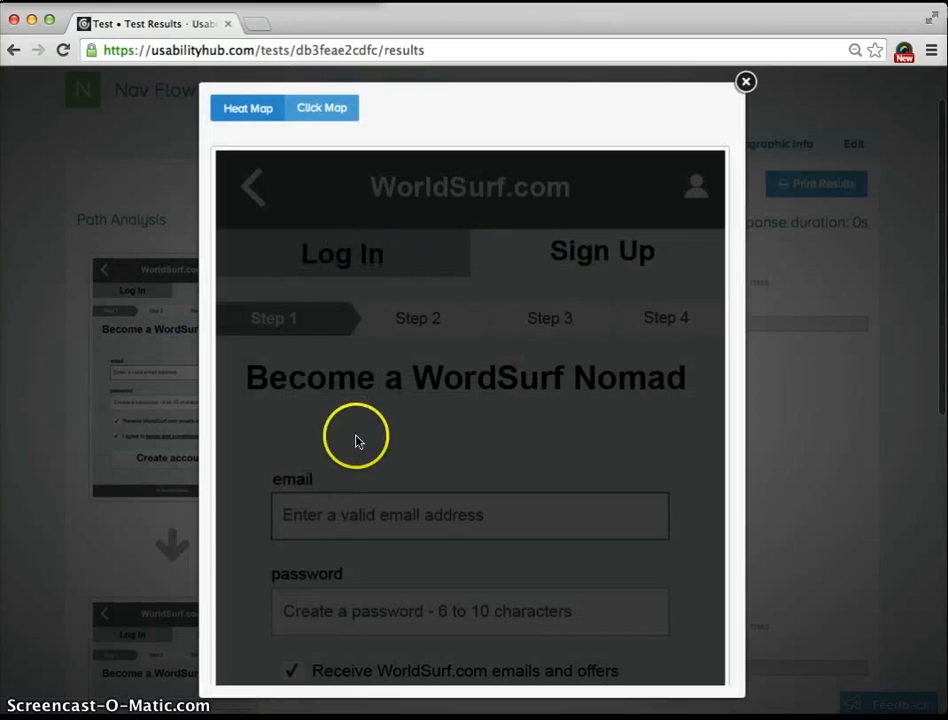
{"action": "left_click", "coordinate": [746, 83]}
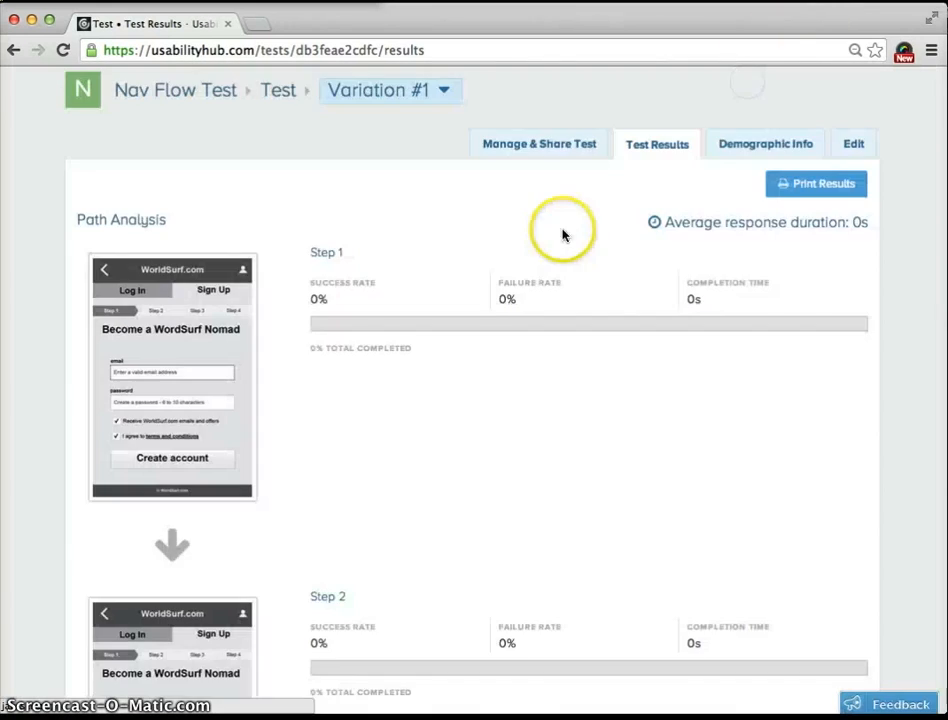
Step: Copy the secret URL for sharing the test results from the end of the path analysis
{"action": "scroll", "coordinate": [394, 457], "scroll_direction": "down", "scroll_amount": 5}
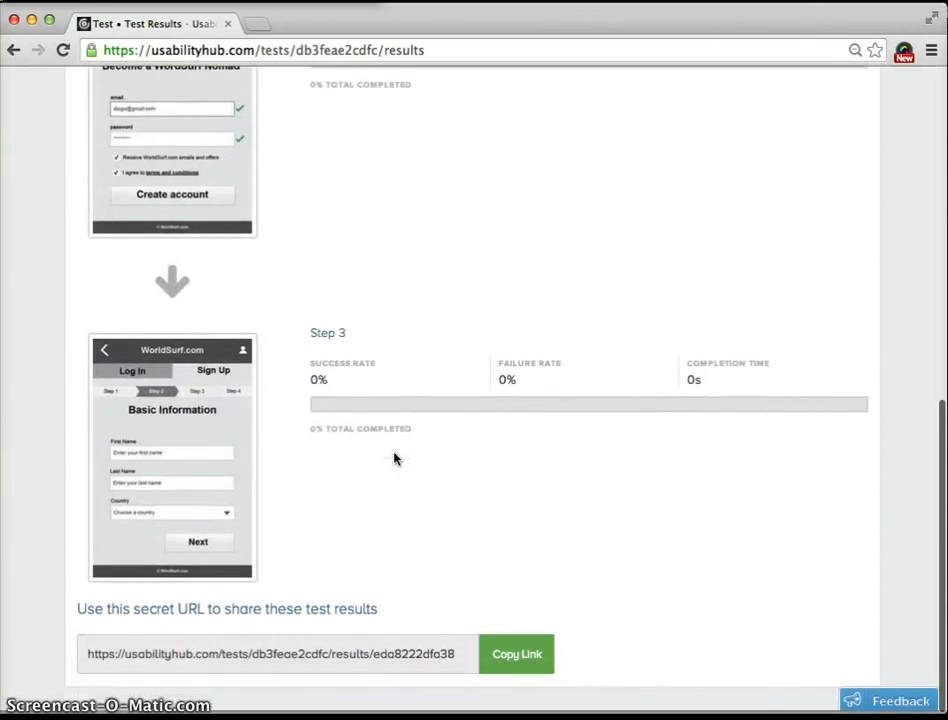
{"action": "scroll", "coordinate": [92, 658], "scroll_direction": "up", "scroll_amount": 10}
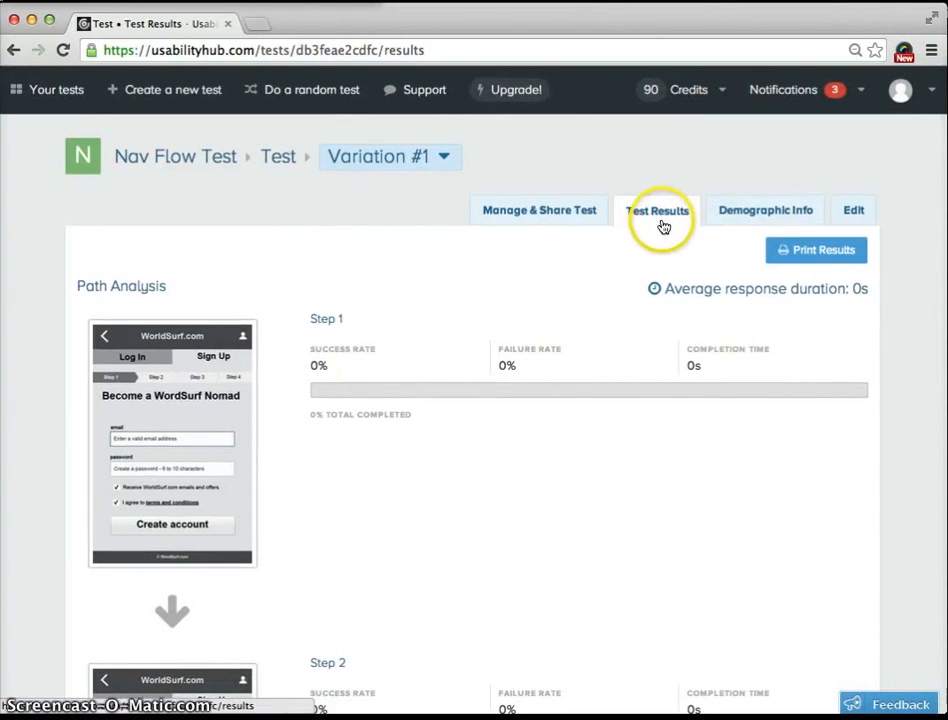
{"action": "scroll", "coordinate": [459, 442], "scroll_direction": "down", "scroll_amount": 3}
{"action": "scroll", "coordinate": [455, 447], "scroll_direction": "down", "scroll_amount": 6}
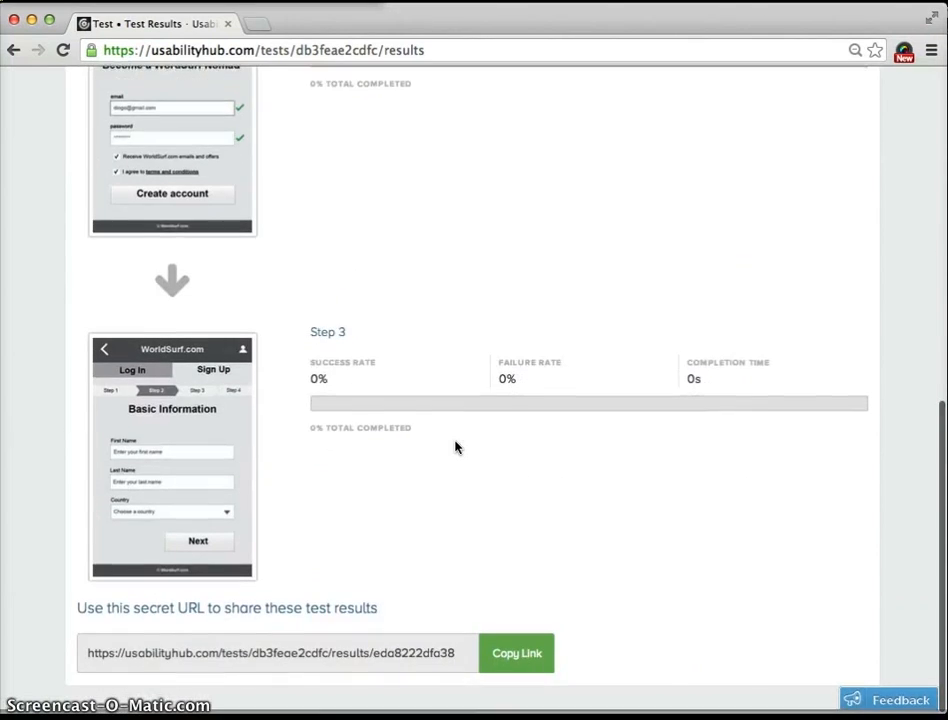
{"action": "left_click_drag", "start_coordinate": [463, 667], "coordinate": [105, 634]}
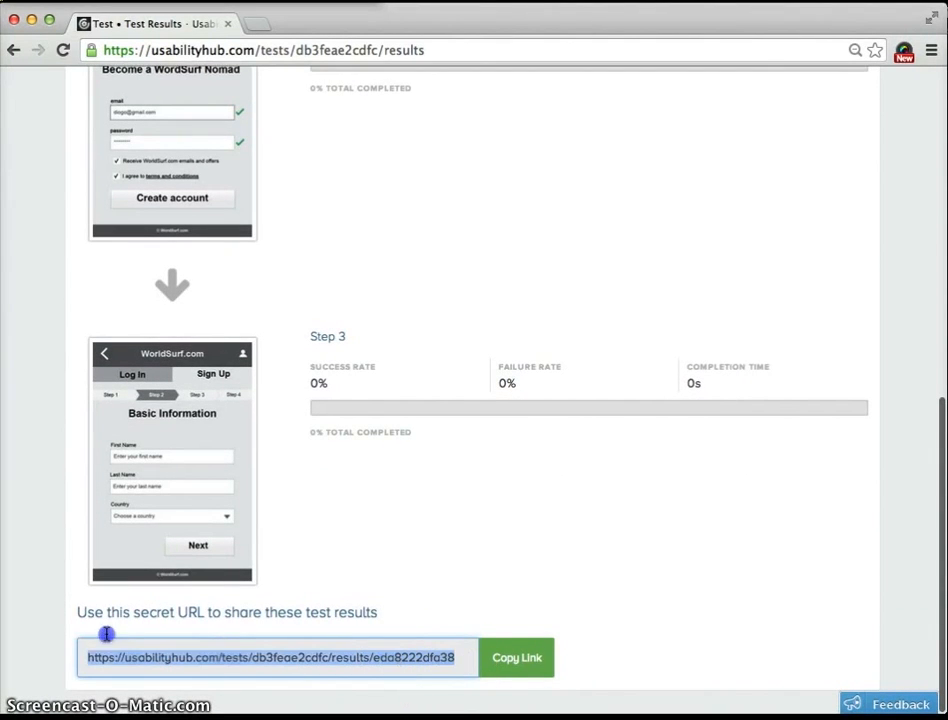
{"action": "left_click", "coordinate": [519, 657]}
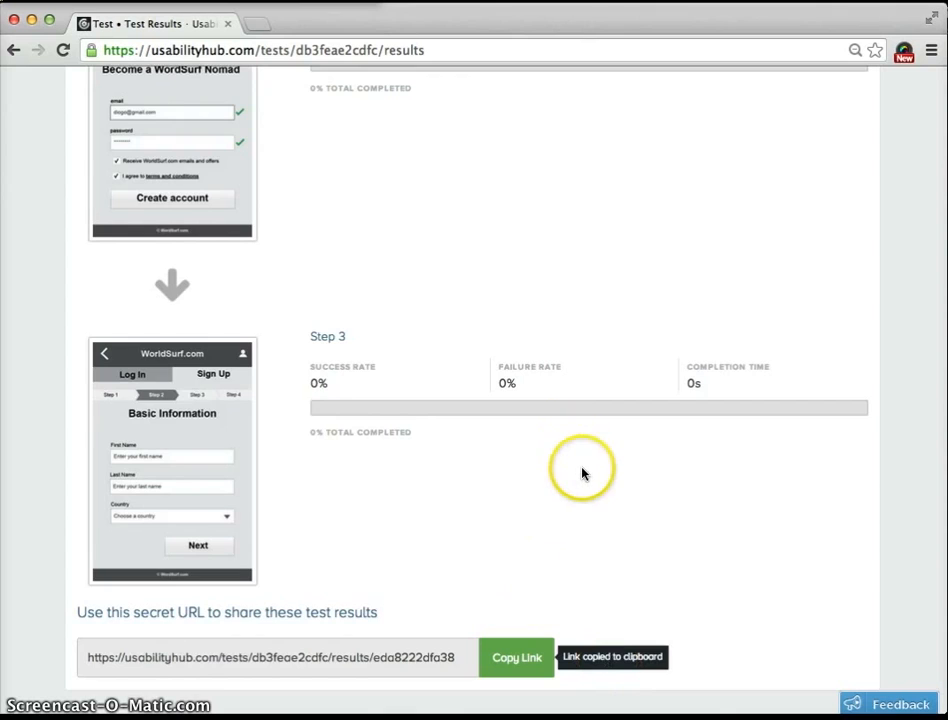
Step: Copy the test's unique link and paste it into index.html in the code editor as the href of "Link to test 1 here"
{"action": "scroll", "coordinate": [582, 472], "scroll_direction": "up", "scroll_amount": 6}
{"action": "scroll", "coordinate": [582, 473], "scroll_direction": "up", "scroll_amount": 1}
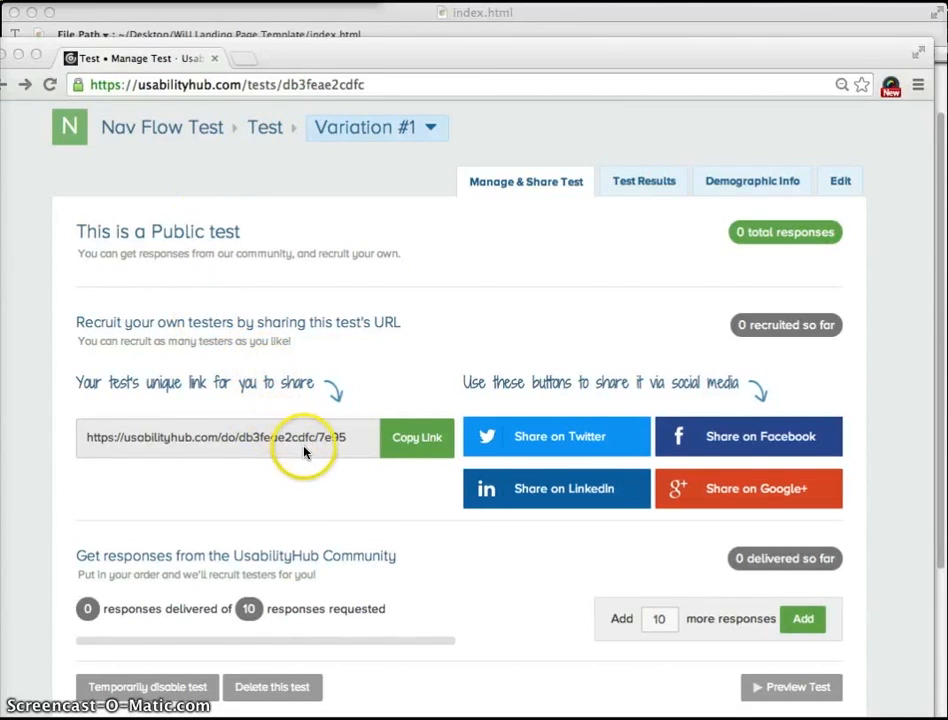
{"action": "left_click", "coordinate": [408, 447]}
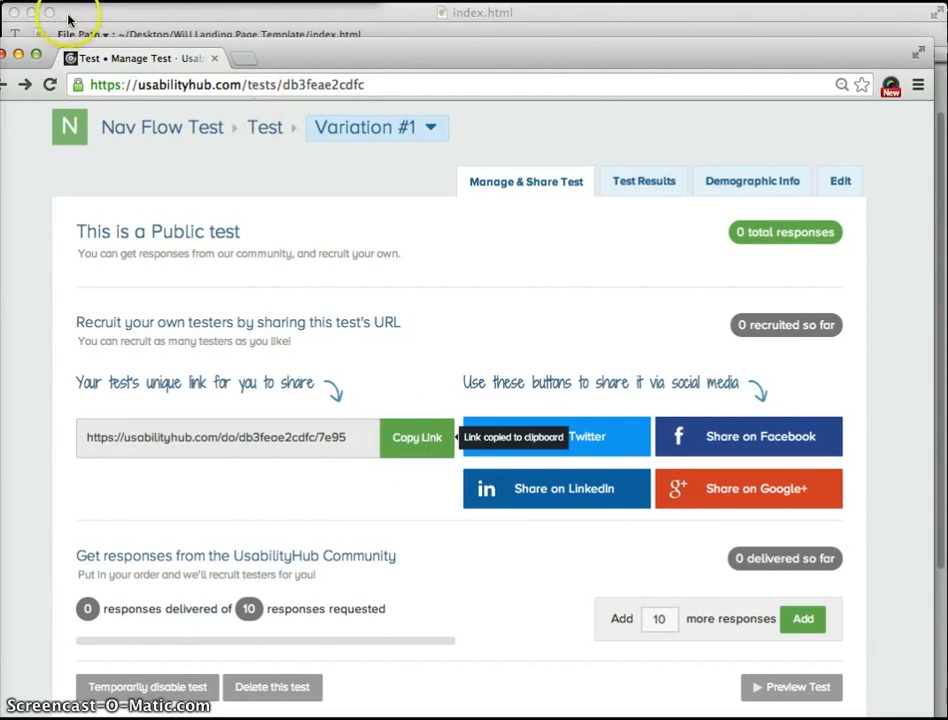
{"action": "left_click", "coordinate": [105, 18]}
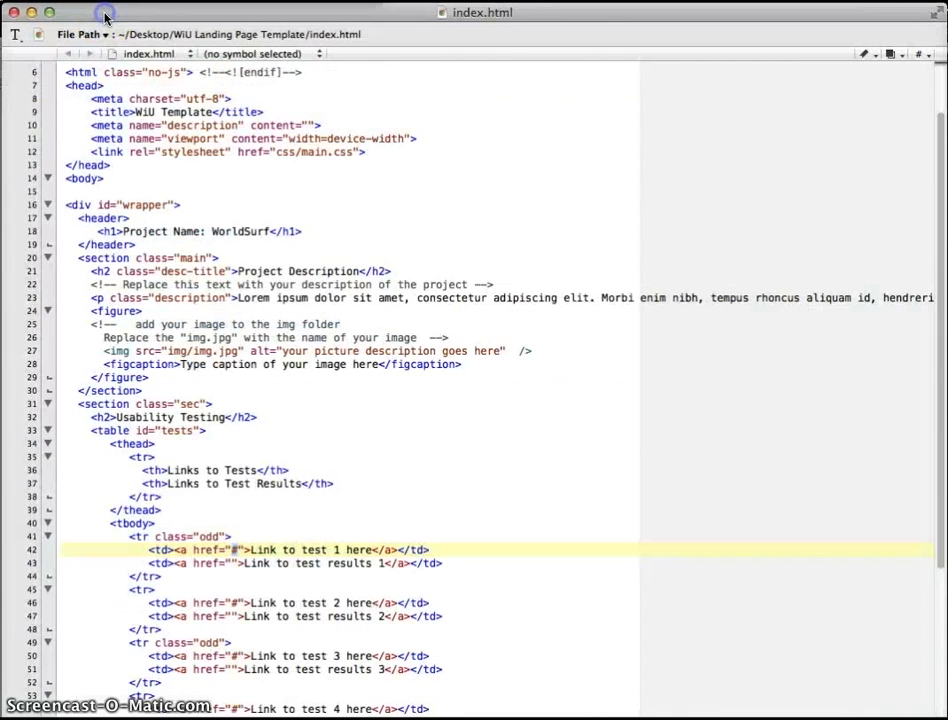
{"action": "left_click", "coordinate": [230, 562]}
{"action": "double_click", "coordinate": [233, 549]}
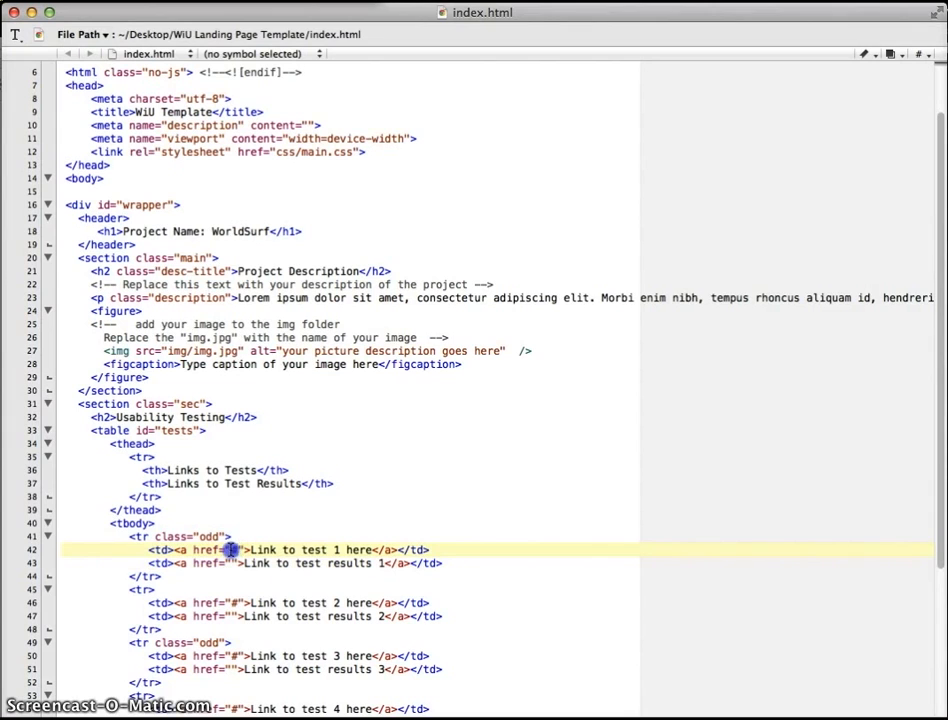
{"action": "left_click", "coordinate": [318, 560]}
{"action": "key", "text": "super+v"}
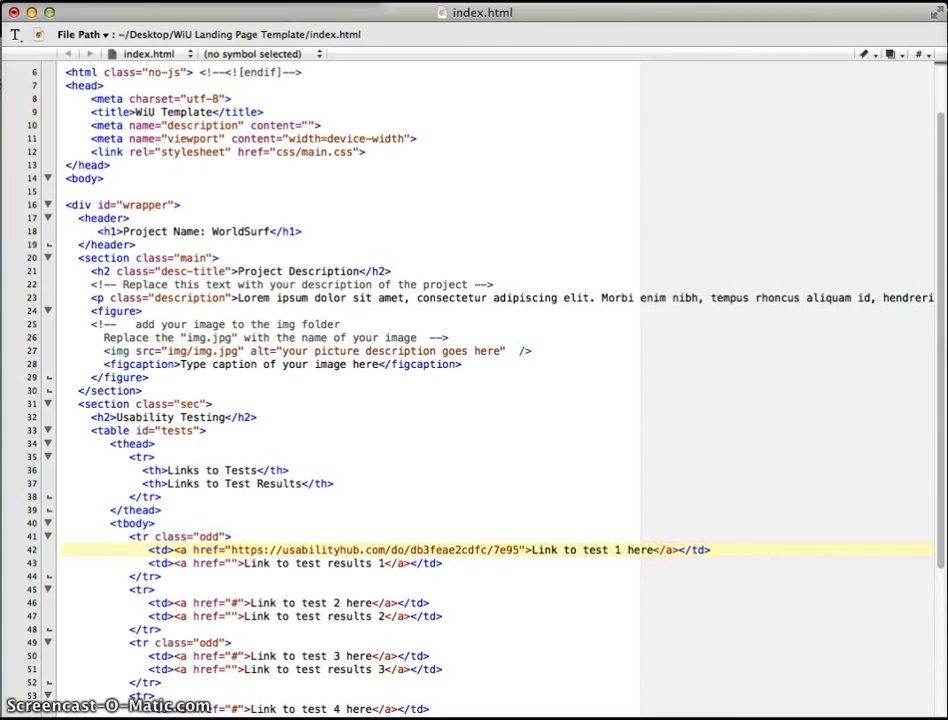
Step: Copy the test results' secret URL from the browser and paste it into index.html as the href of "Link to test results 1"
{"action": "key", "text": "super+Tab"}
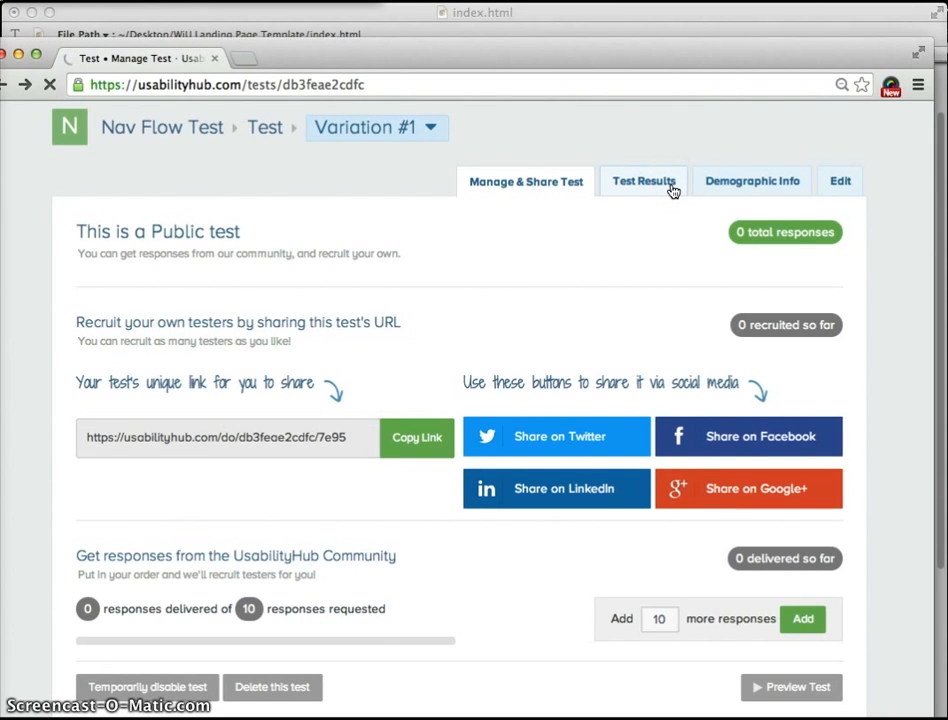
{"action": "scroll", "coordinate": [324, 556], "scroll_direction": "down", "scroll_amount": 8}
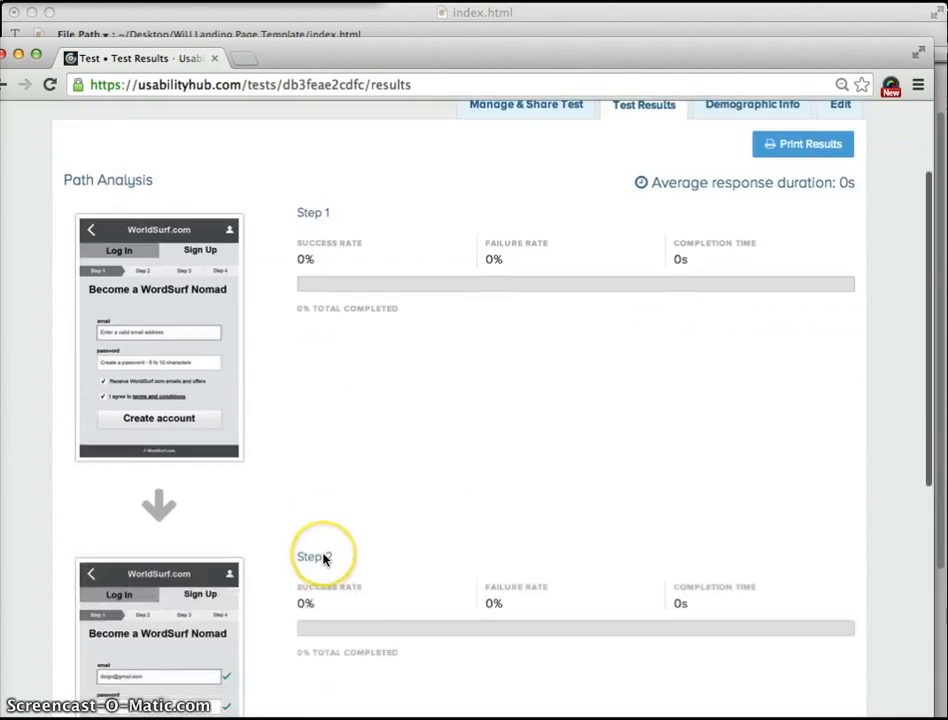
{"action": "left_click", "coordinate": [512, 699]}
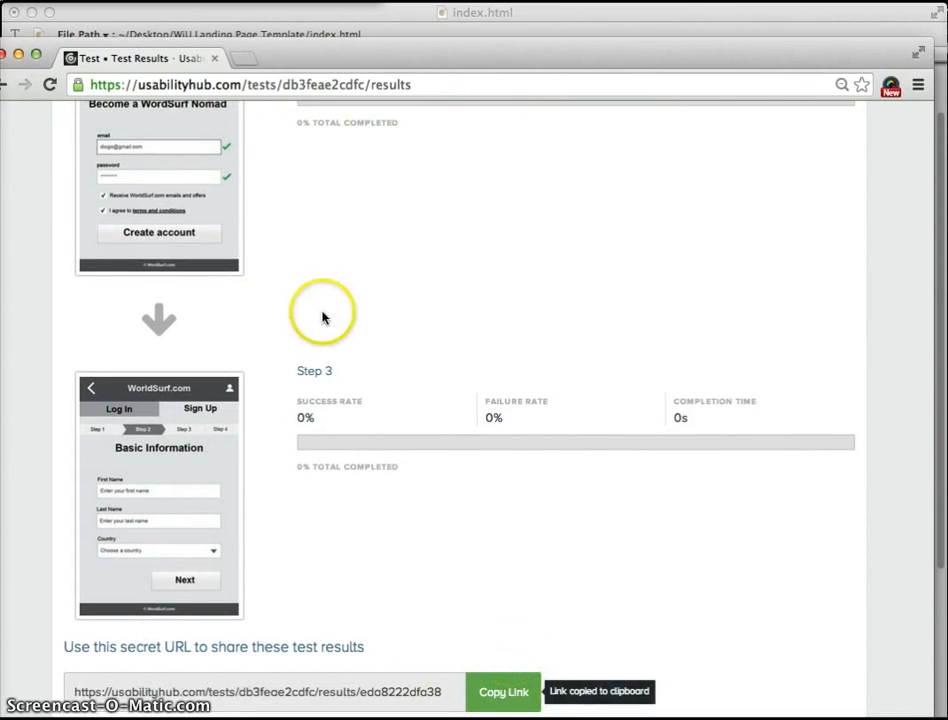
{"action": "left_click", "coordinate": [162, 18]}
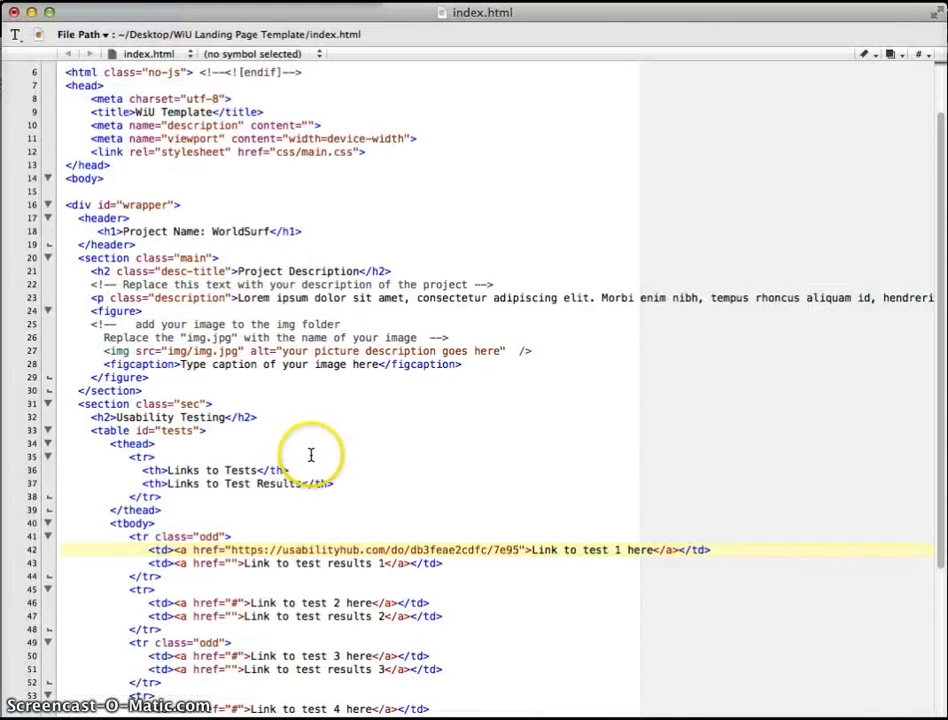
{"action": "left_click", "coordinate": [229, 563]}
{"action": "key", "text": "super+v"}
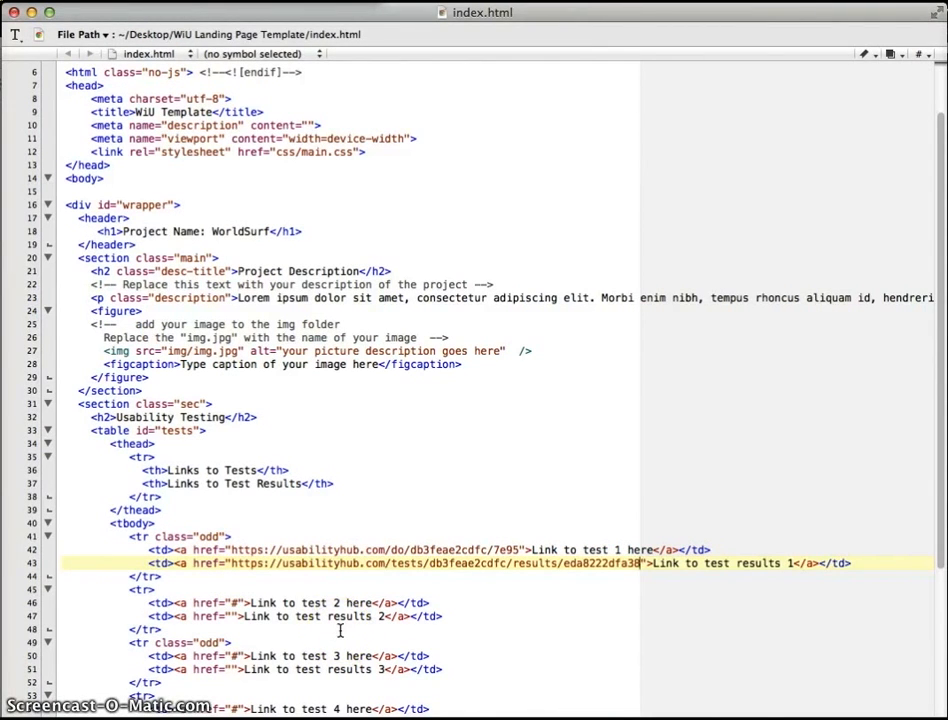
Step: Close the index.html code and preview the page from the WiU Landing Page Template folder in Finder
{"action": "left_click", "coordinate": [13, 13]}
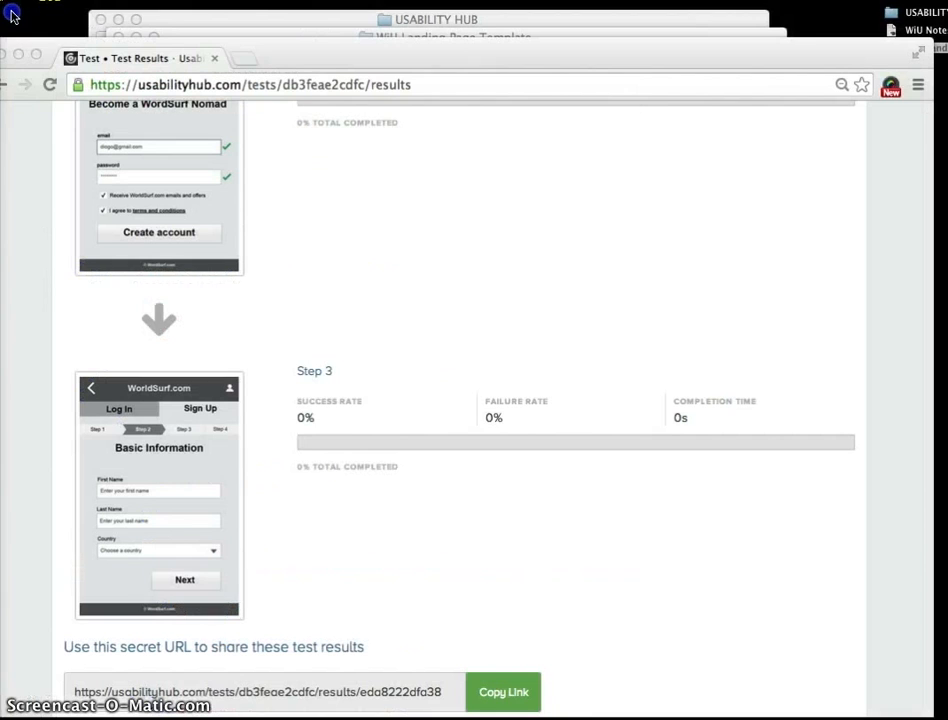
{"action": "left_click", "coordinate": [266, 35]}
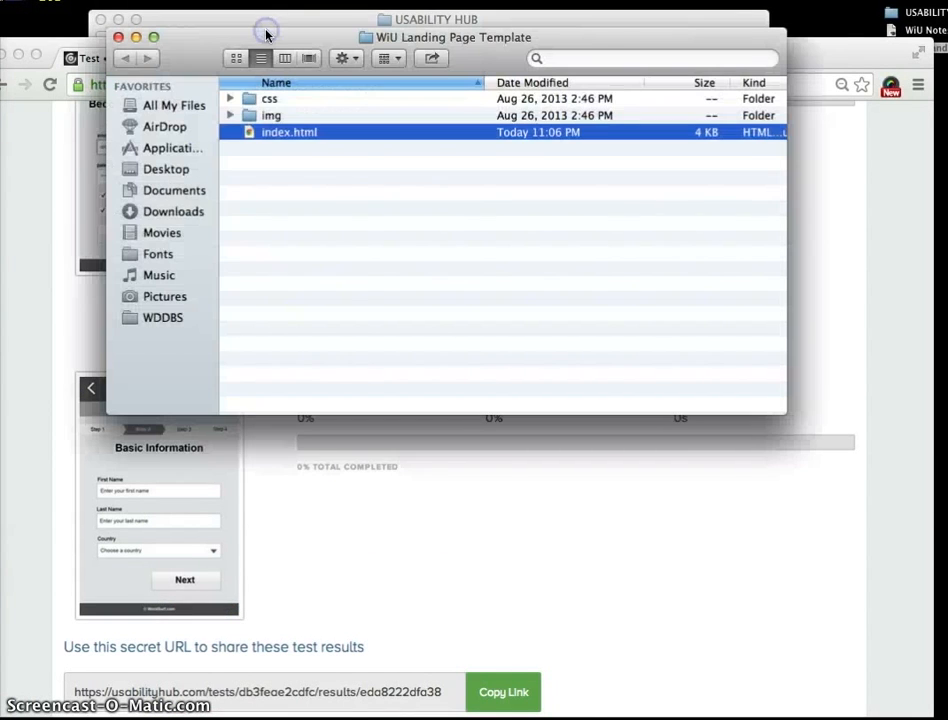
{"action": "key", "text": "space"}
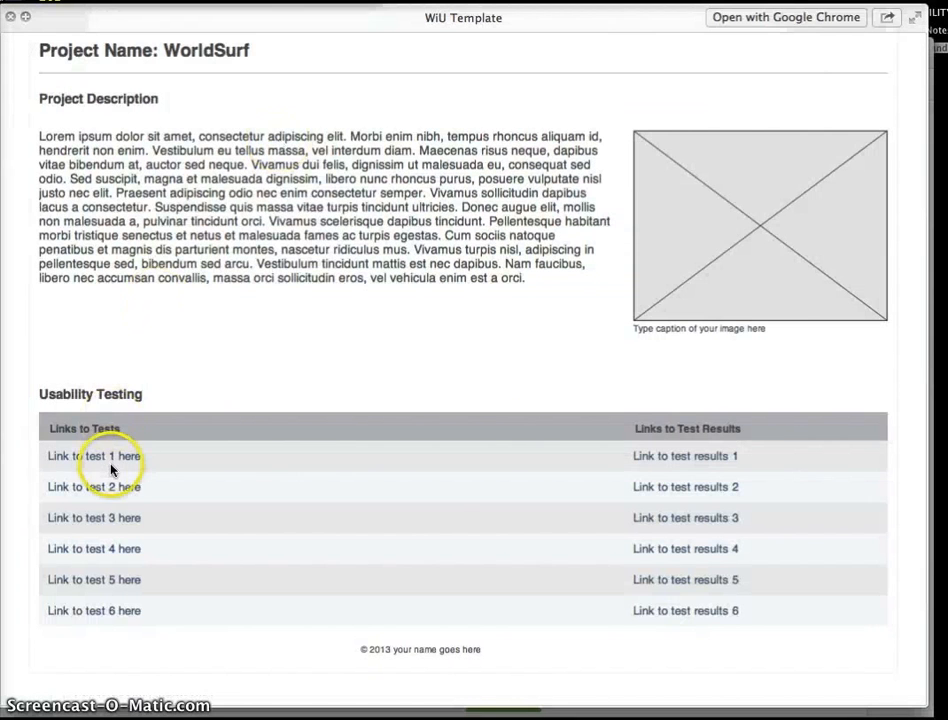